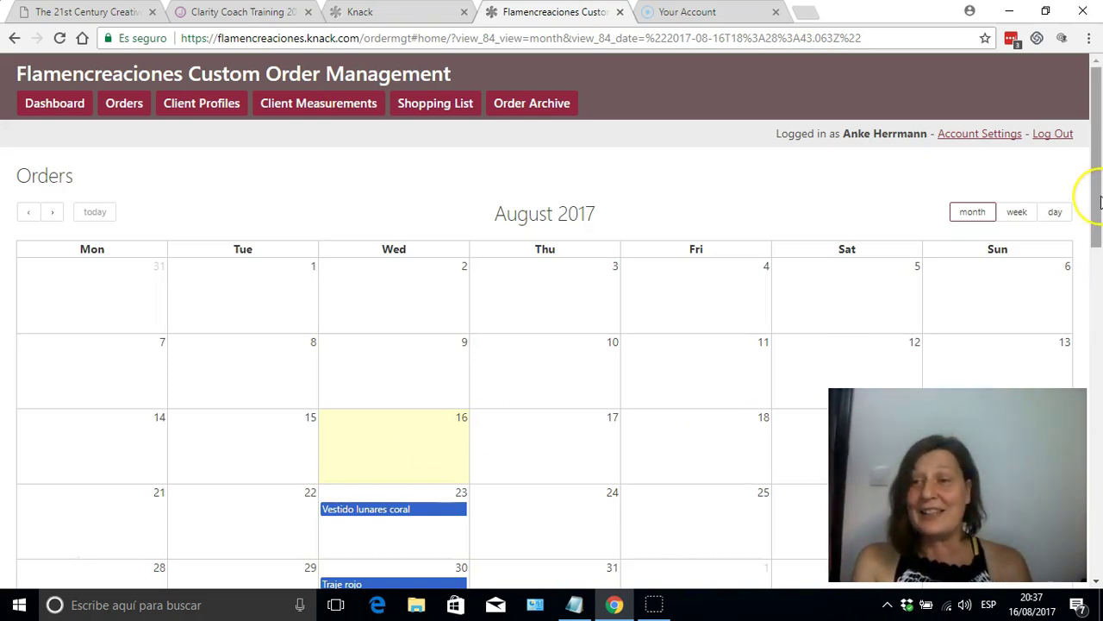
Check the details of the "Vestido lunares coral" order on the August 2017 orders calendar and close them.
drag(1100, 201, 1100, 254)
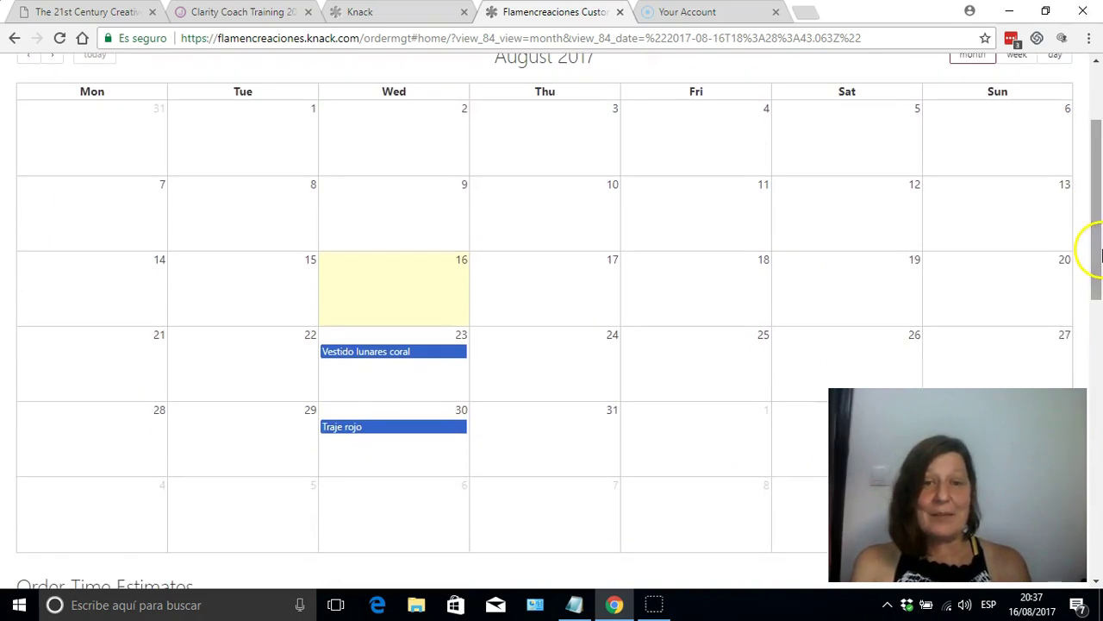
click(376, 353)
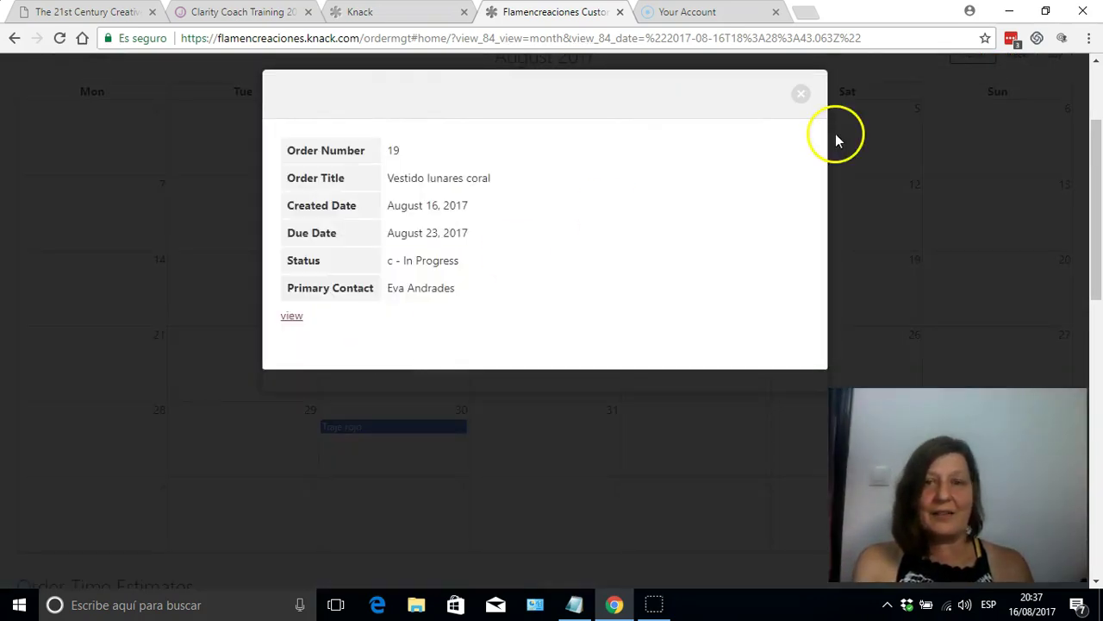
click(804, 100)
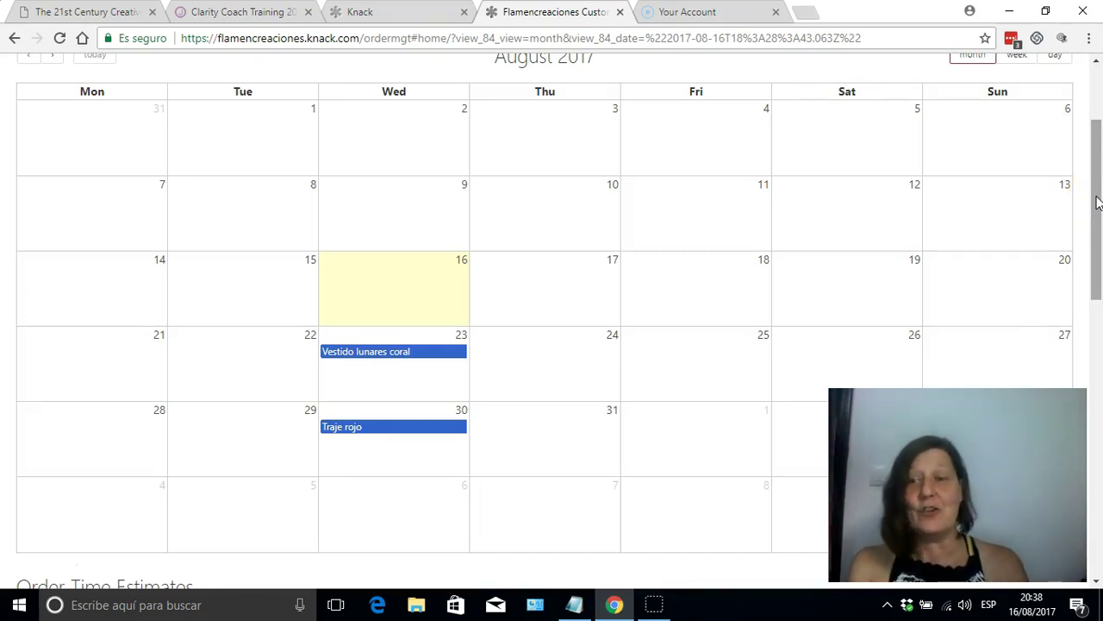
Review the Order Time Estimates table and chart below the dashboard calendar.
drag(1097, 201, 1100, 297)
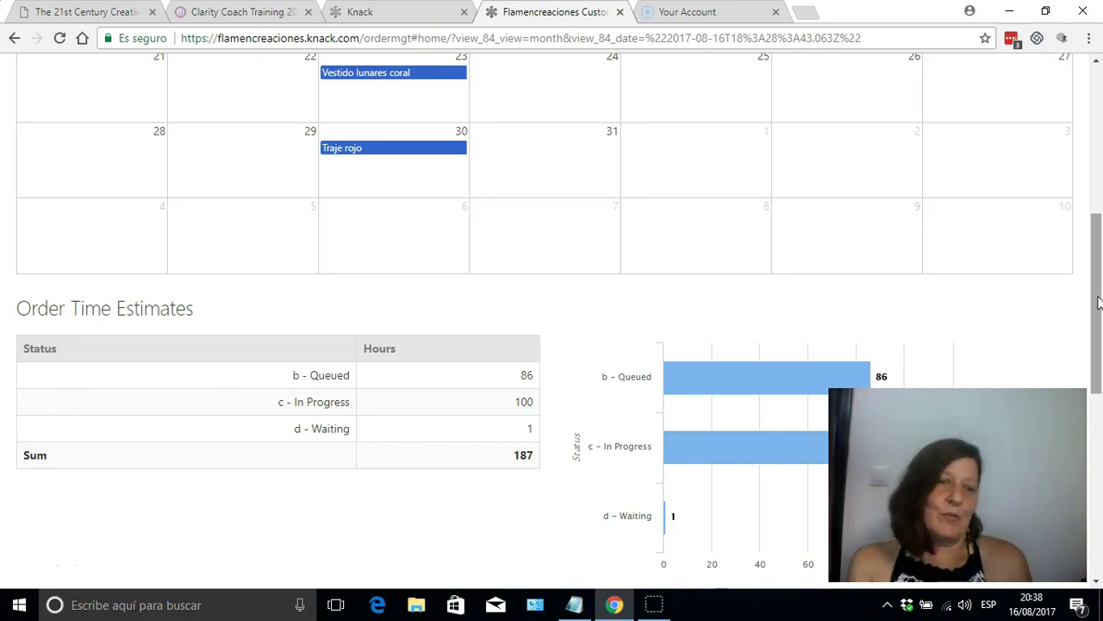
click(1098, 302)
drag(1098, 301, 835, 94)
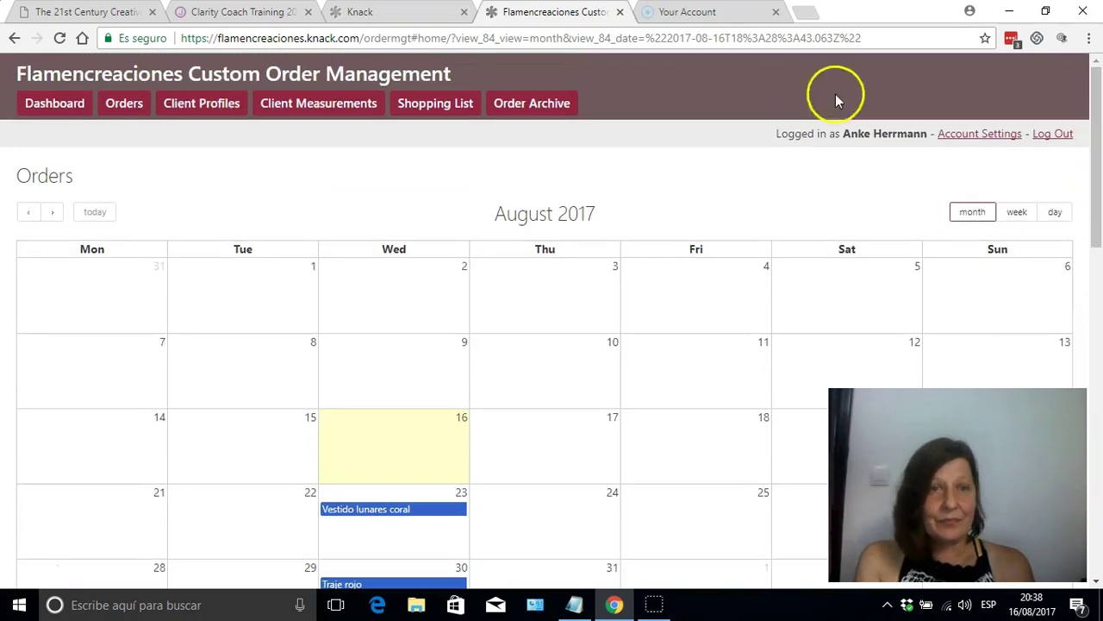
Add a client profile with the first name Dummy and a placeholder phone number, and submit it.
click(186, 105)
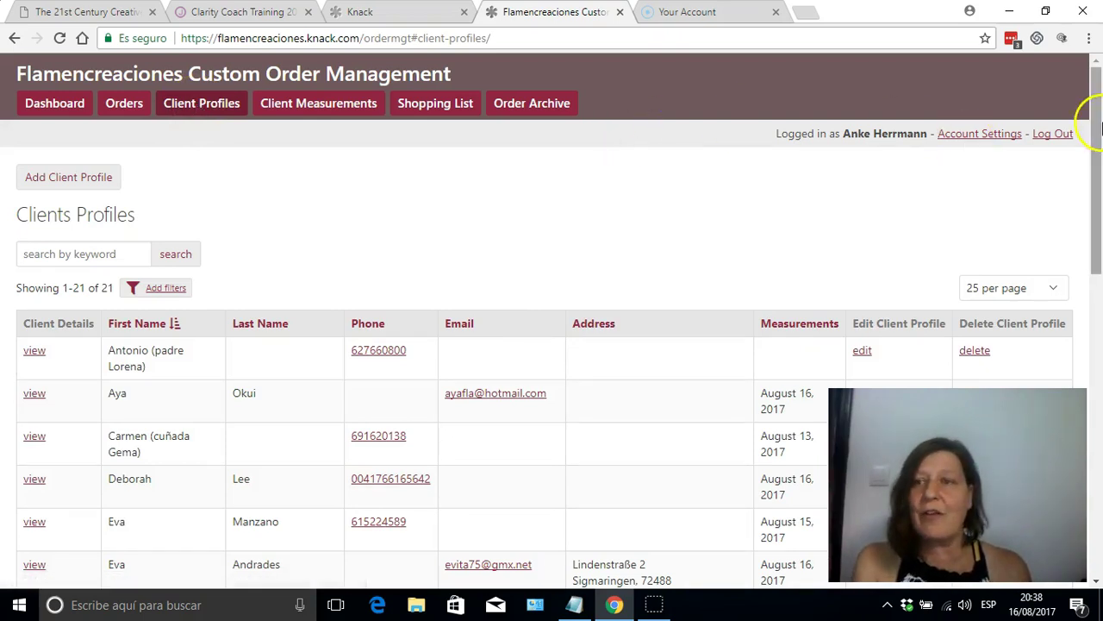
mouse_move(1100, 136)
mouse_down()
mouse_move(1098, 324)
mouse_move(1098, 131)
mouse_up()
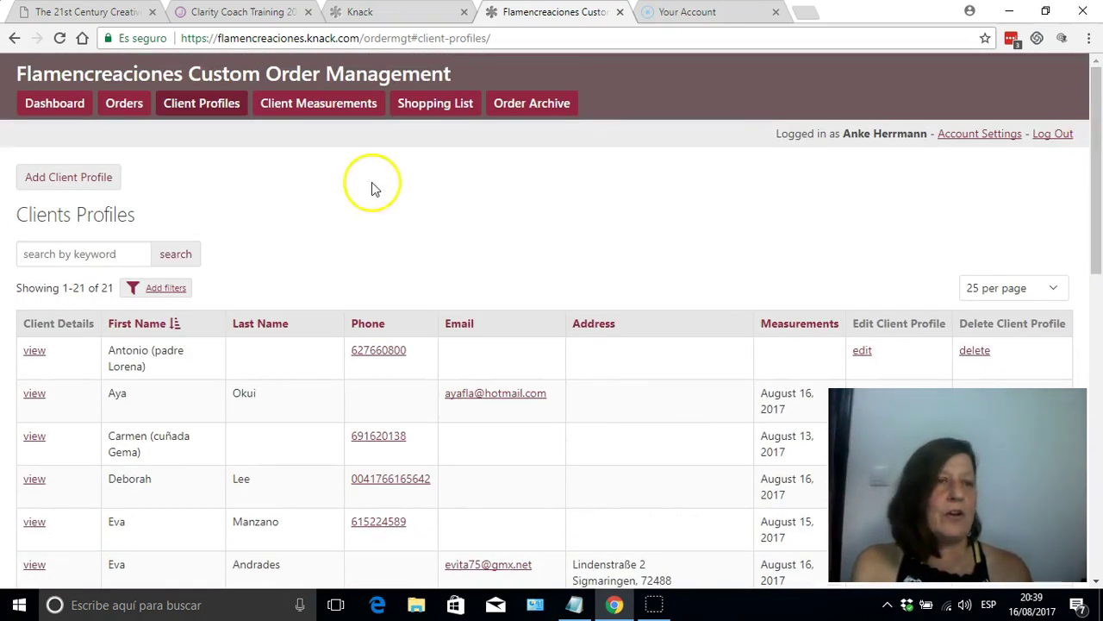
click(72, 178)
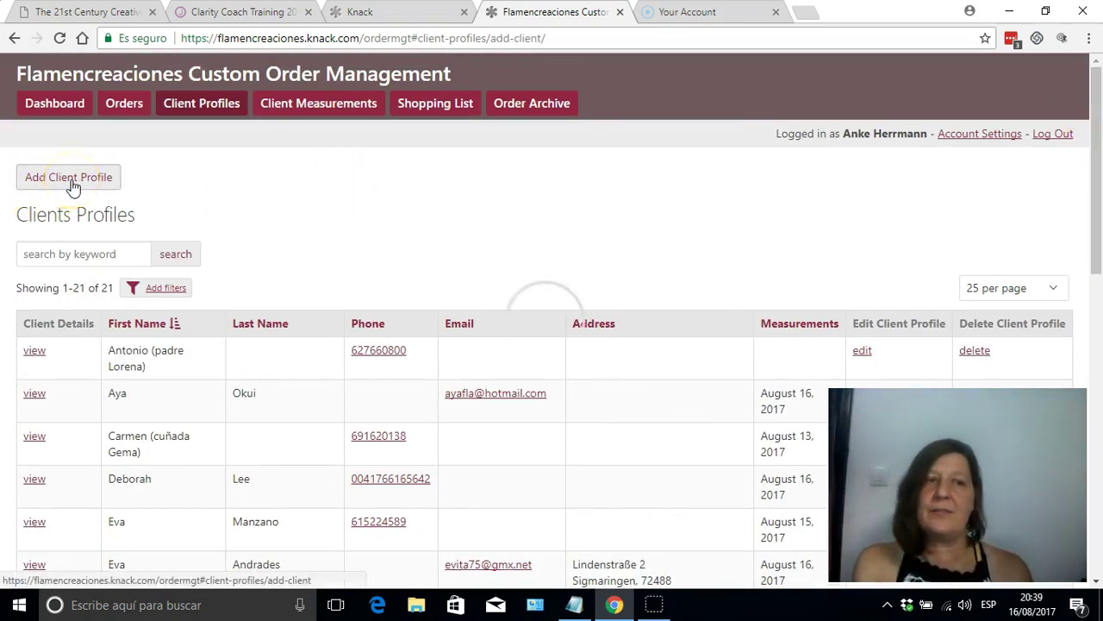
click(109, 240)
text(Dummy)
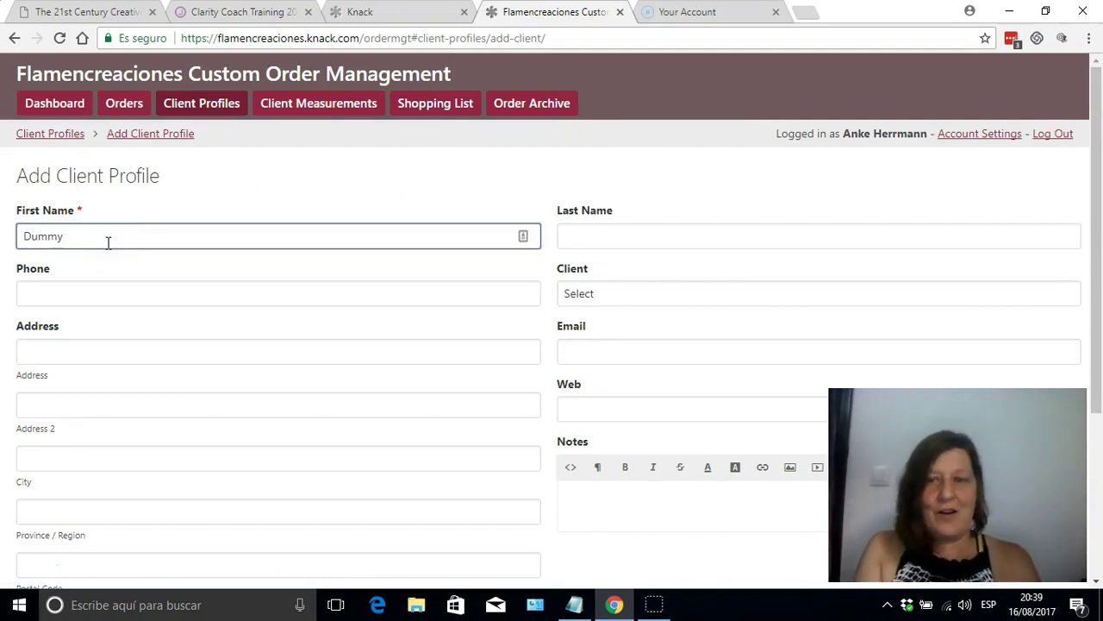
click(110, 282)
text(77788899)
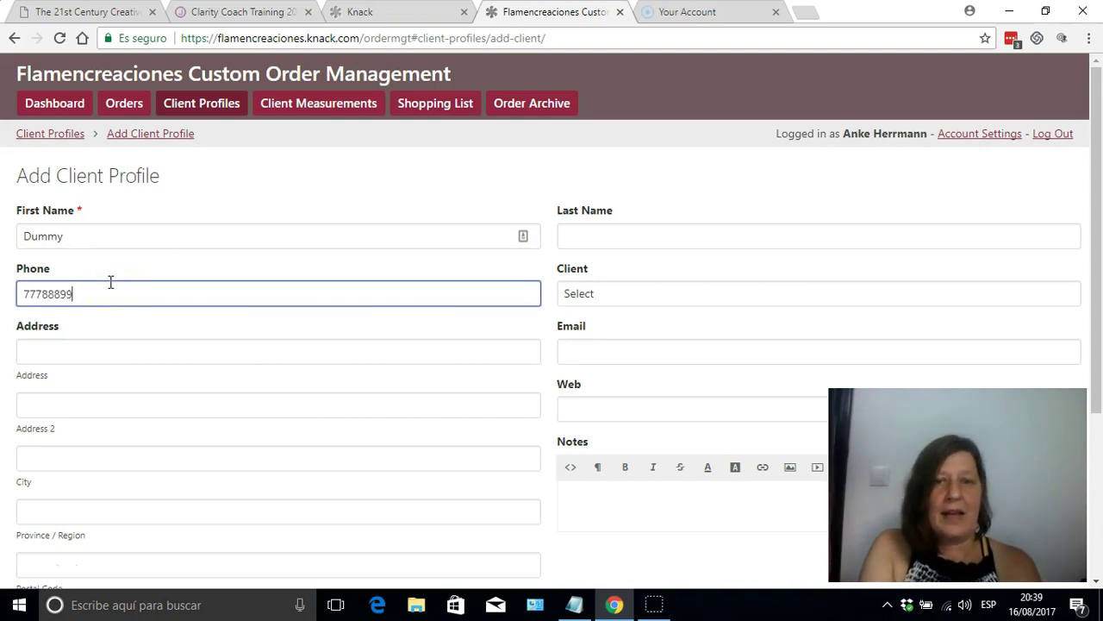
drag(1092, 197, 1100, 319)
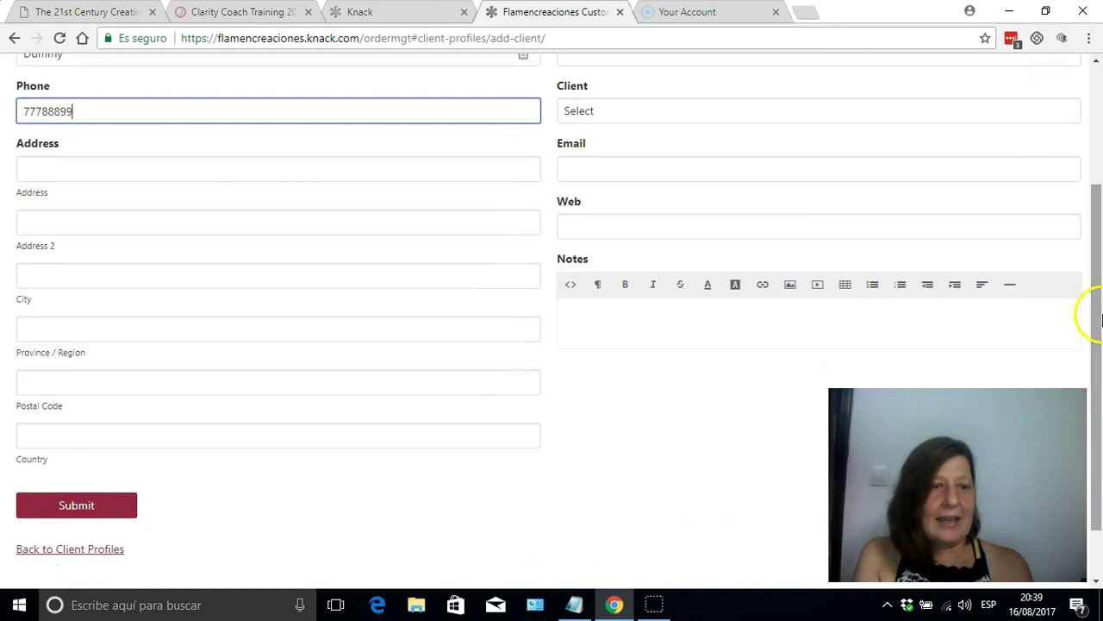
click(79, 517)
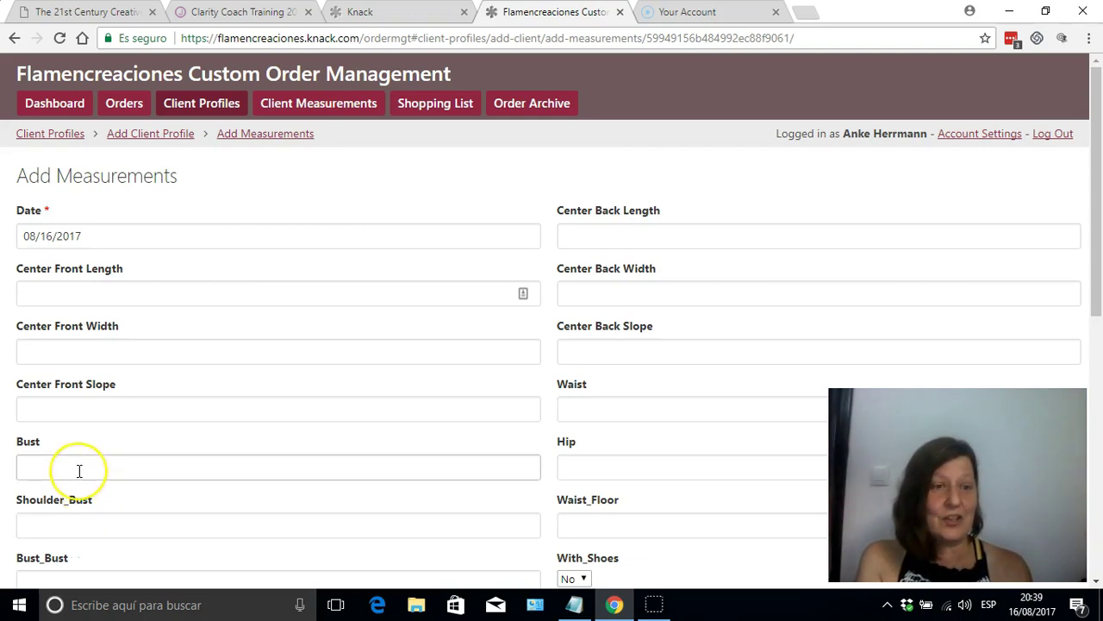
Enter the client's measurements: bust 90, waist 80 and hip 100.
click(78, 469)
text(90)
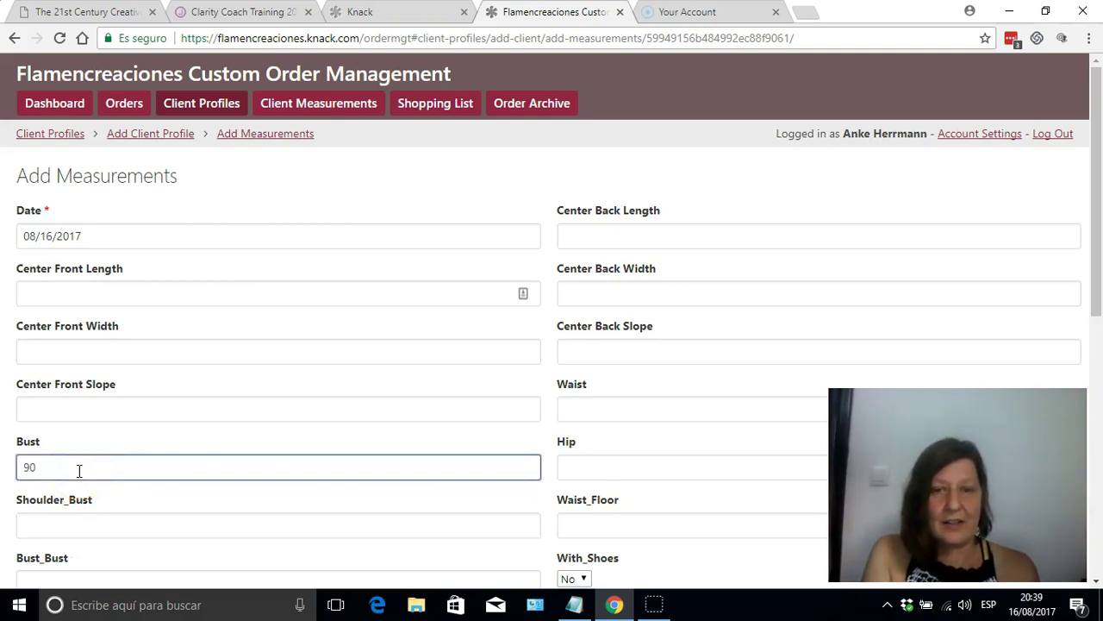
click(607, 412)
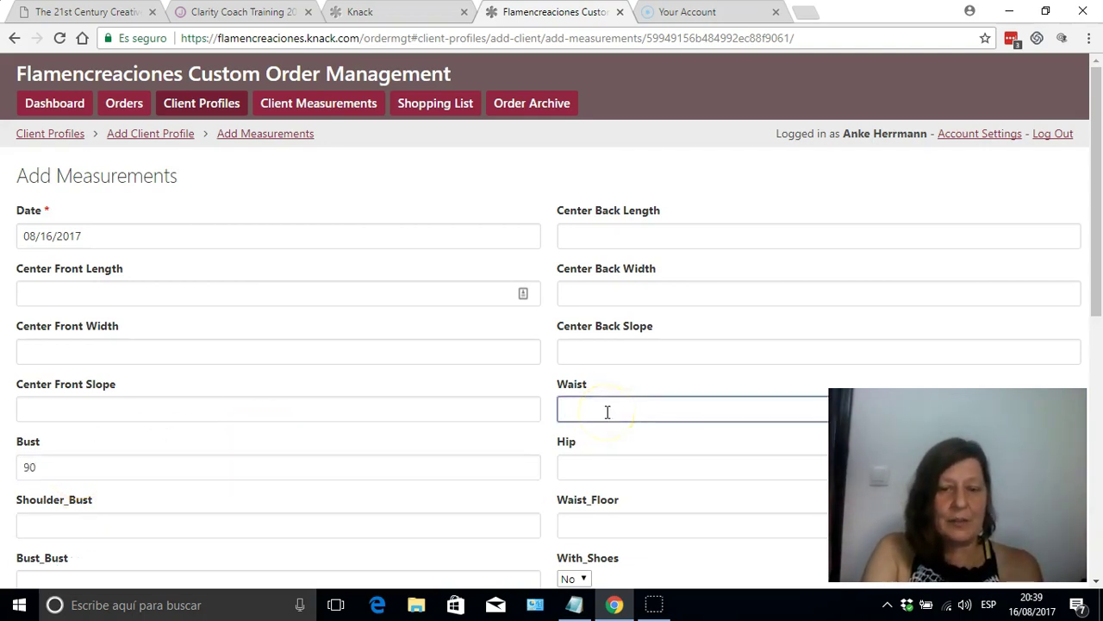
click(606, 457)
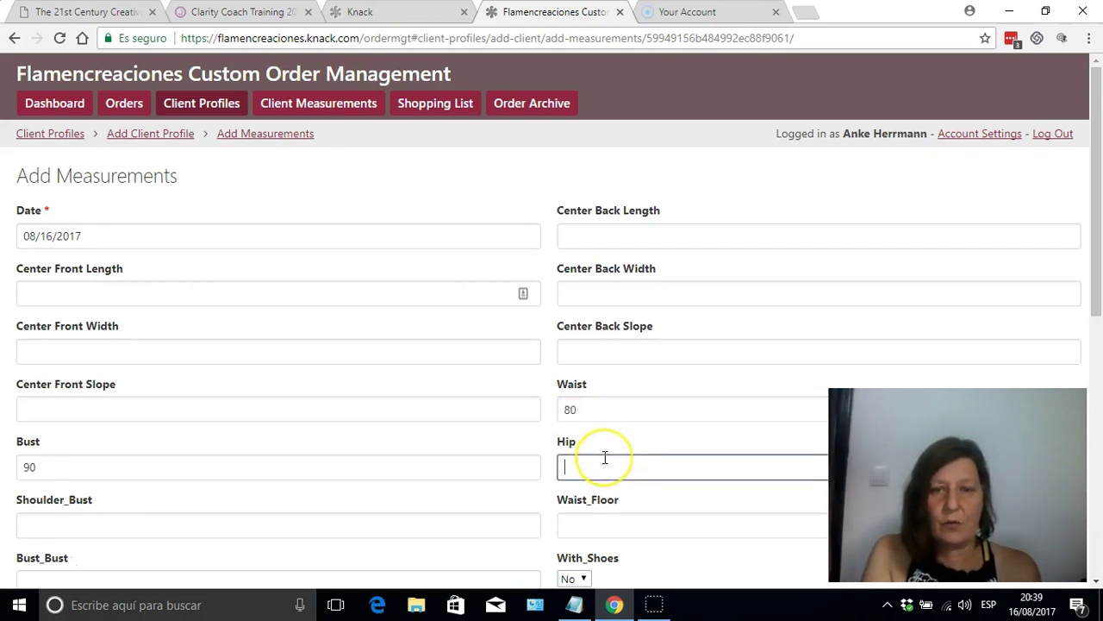
text(10)
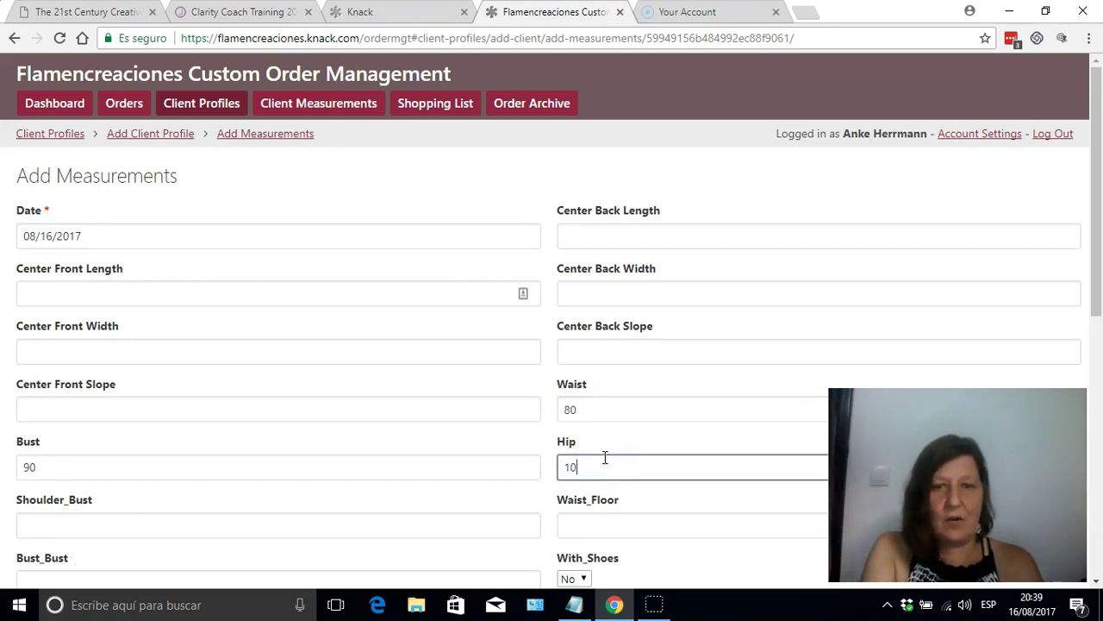
text(00)
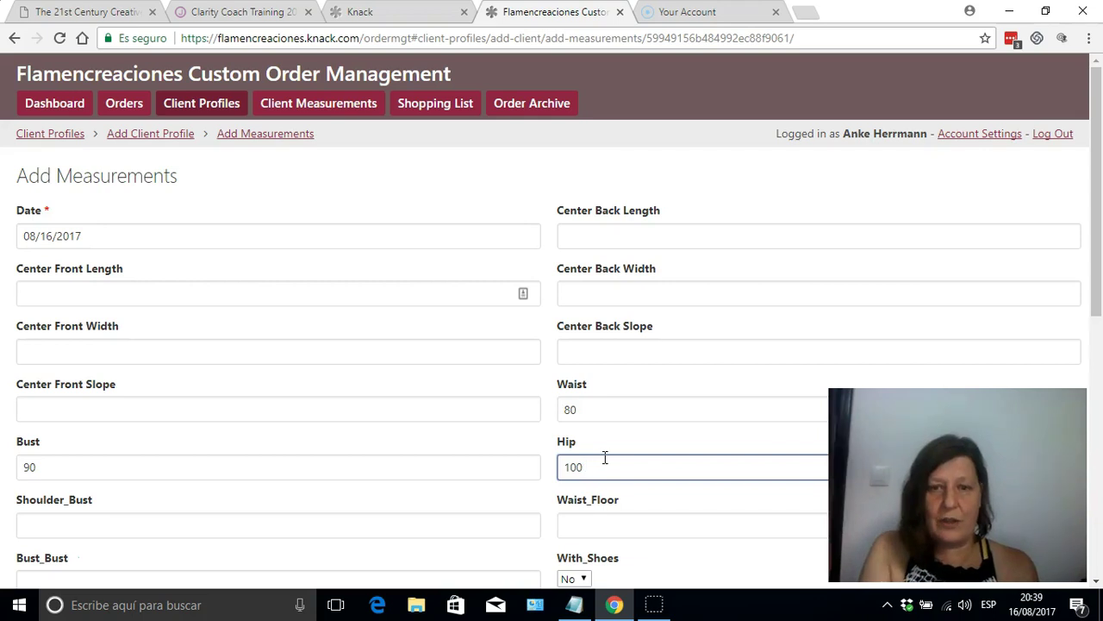
Look at the photo upload option without attaching a file, and submit the client's measurements.
drag(1095, 212, 1095, 431)
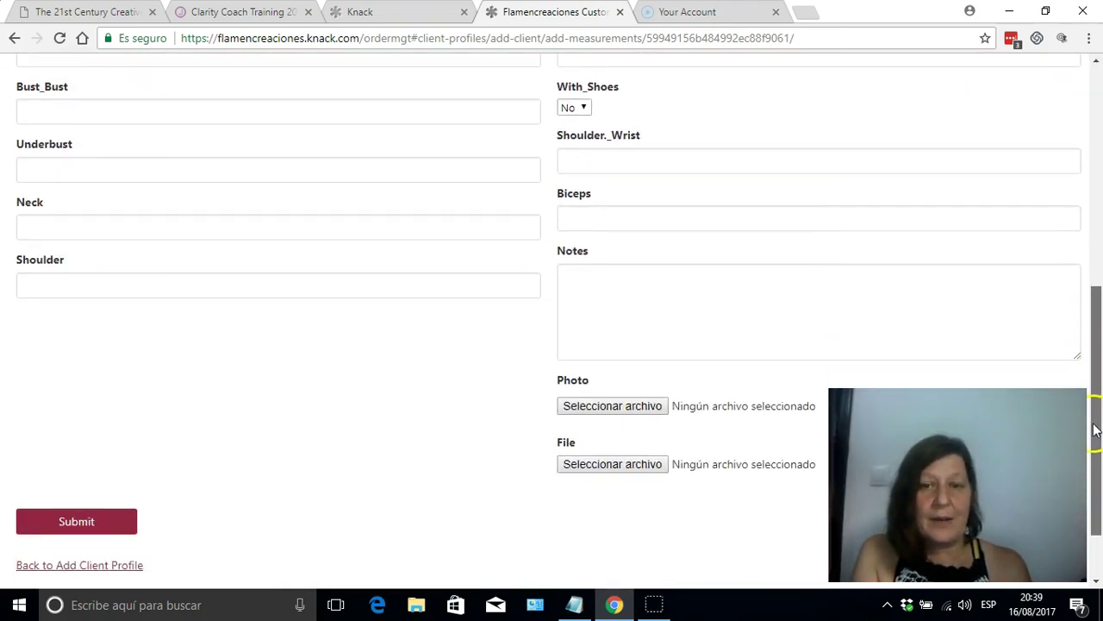
click(607, 407)
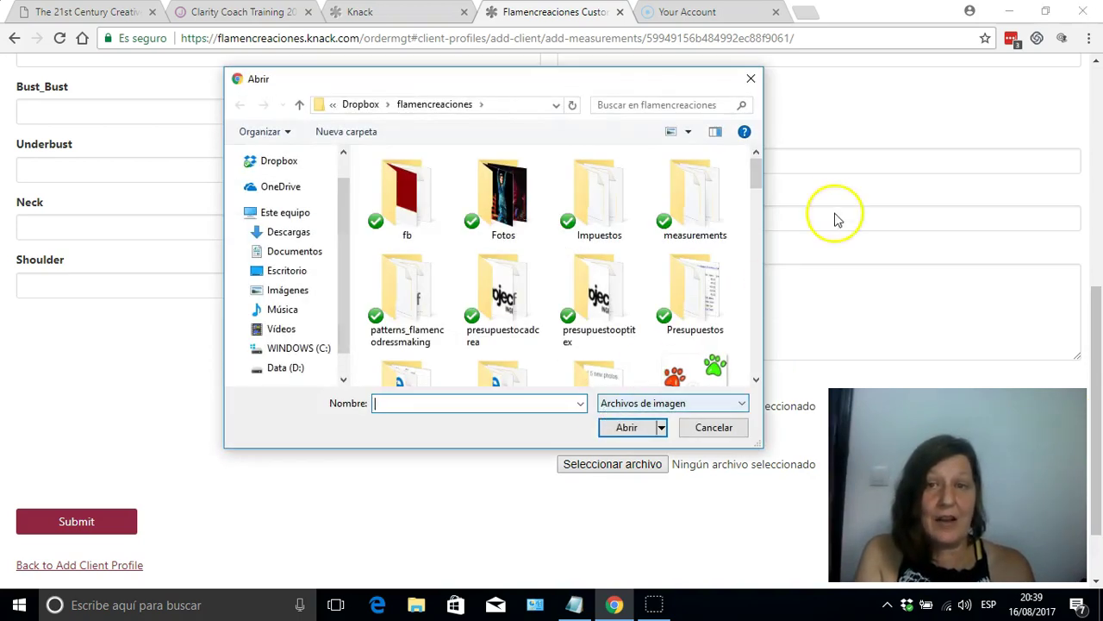
click(703, 428)
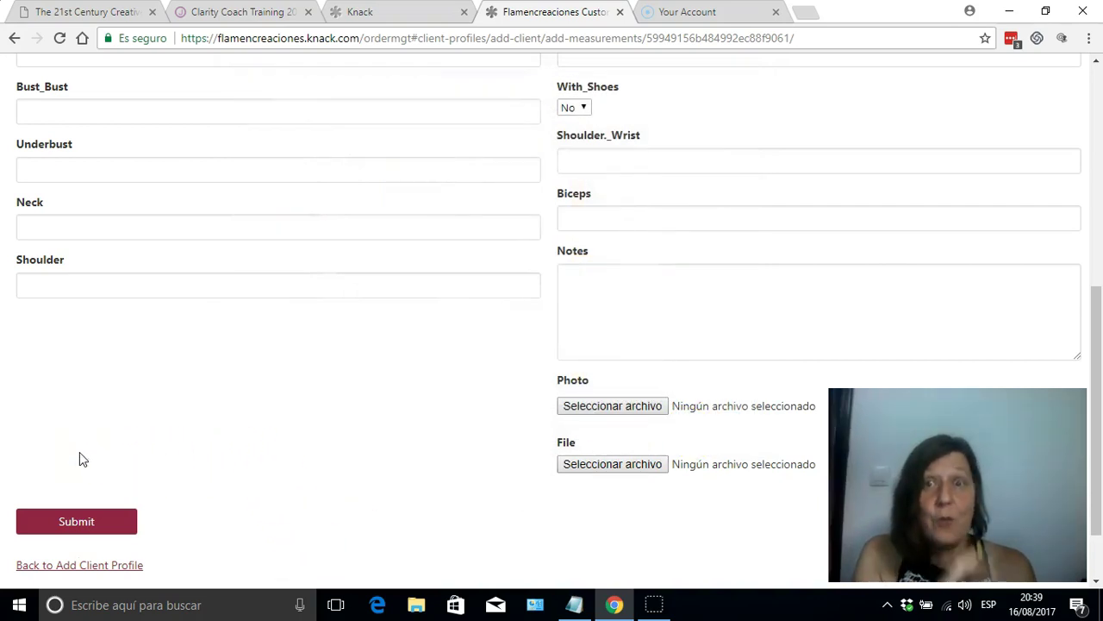
click(74, 522)
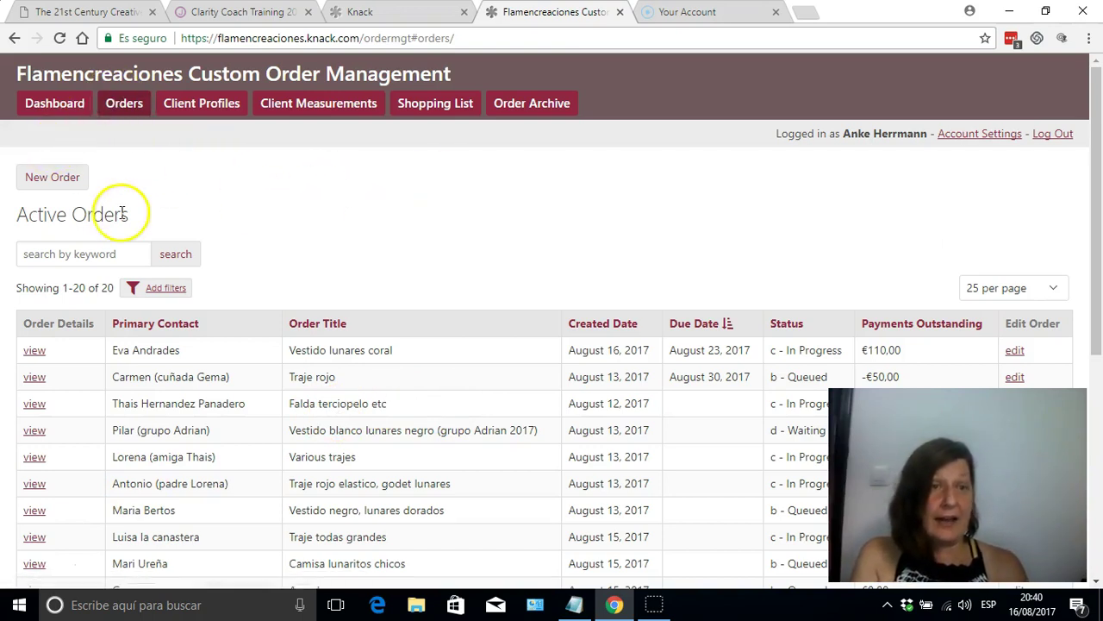
Start a new order titled "Black skirt for fiesta" with the status b - Queued.
click(43, 177)
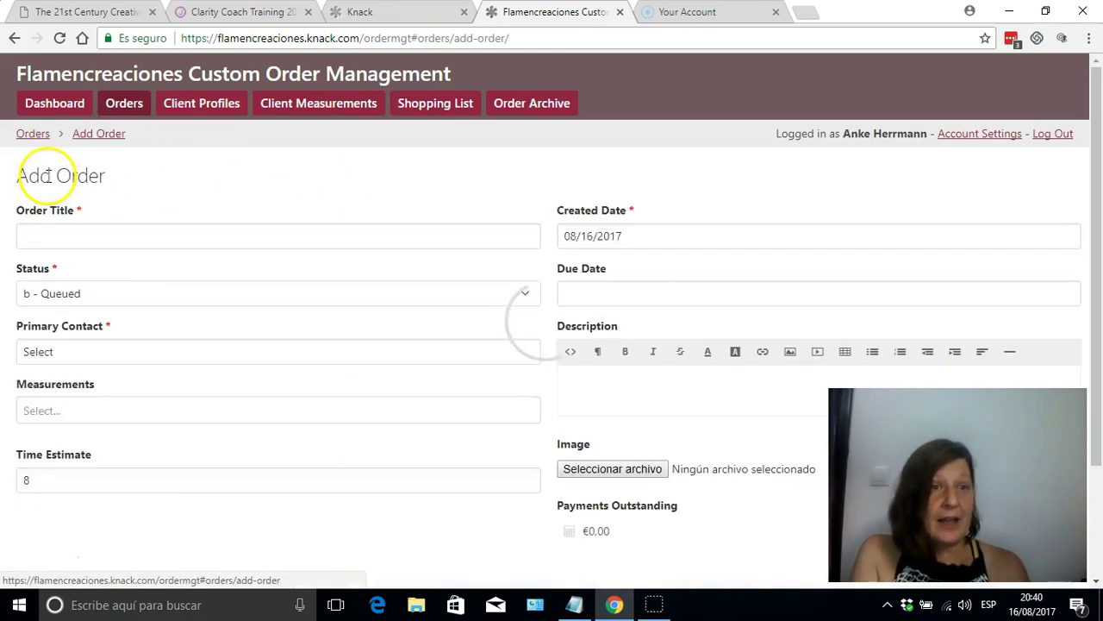
click(110, 233)
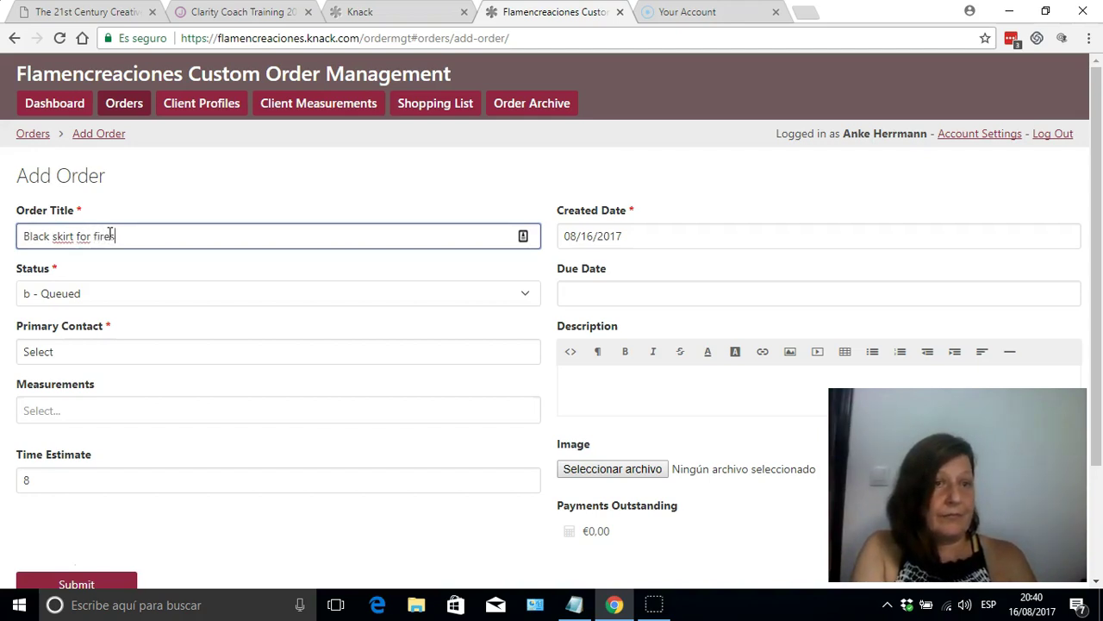
text(Black skirt for fiesta)
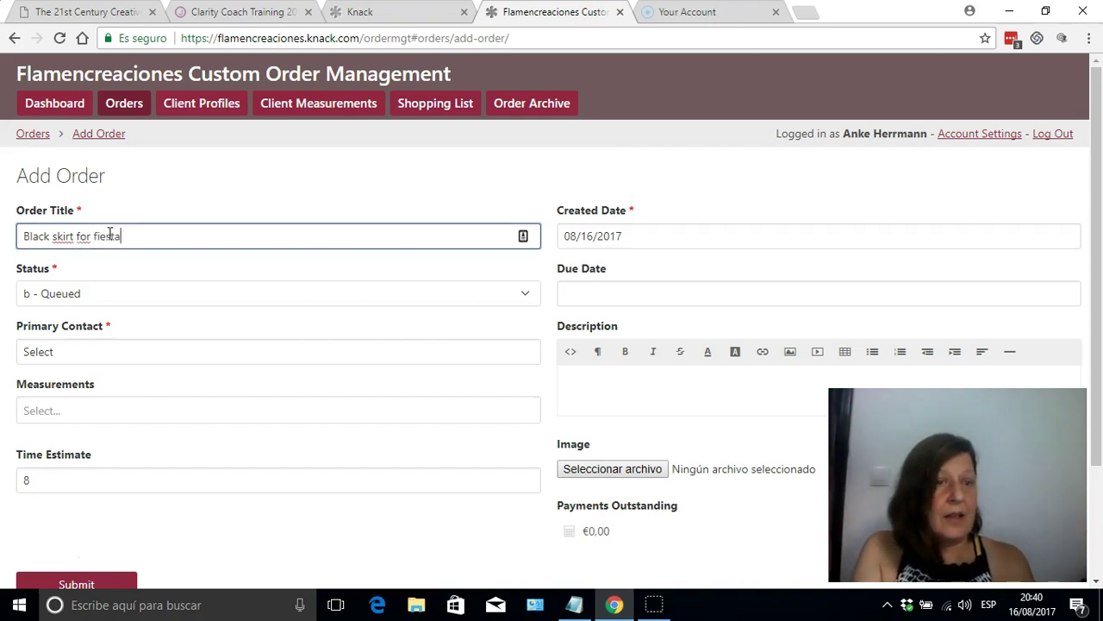
click(122, 298)
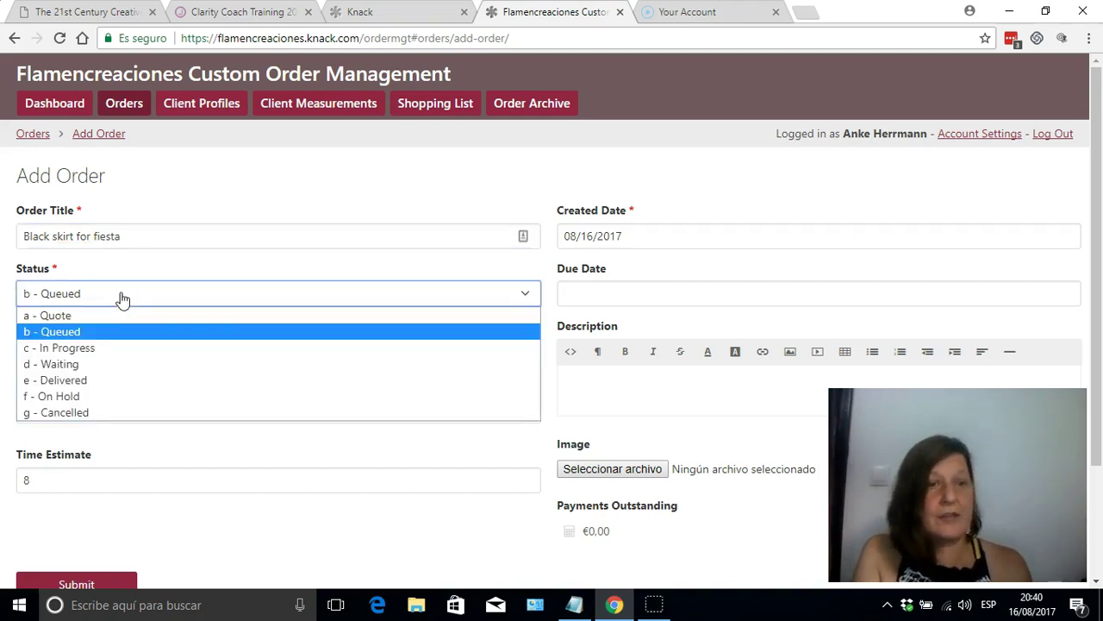
click(121, 298)
Assign Dummy as the order's primary contact and attach Dummy's measurements.
click(71, 357)
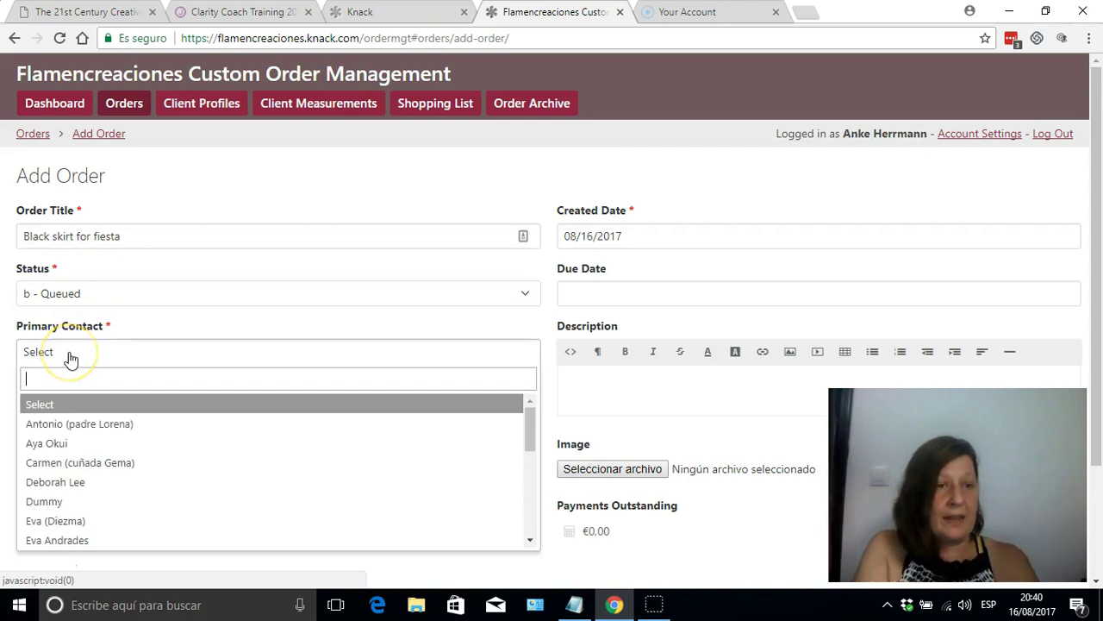
text(du)
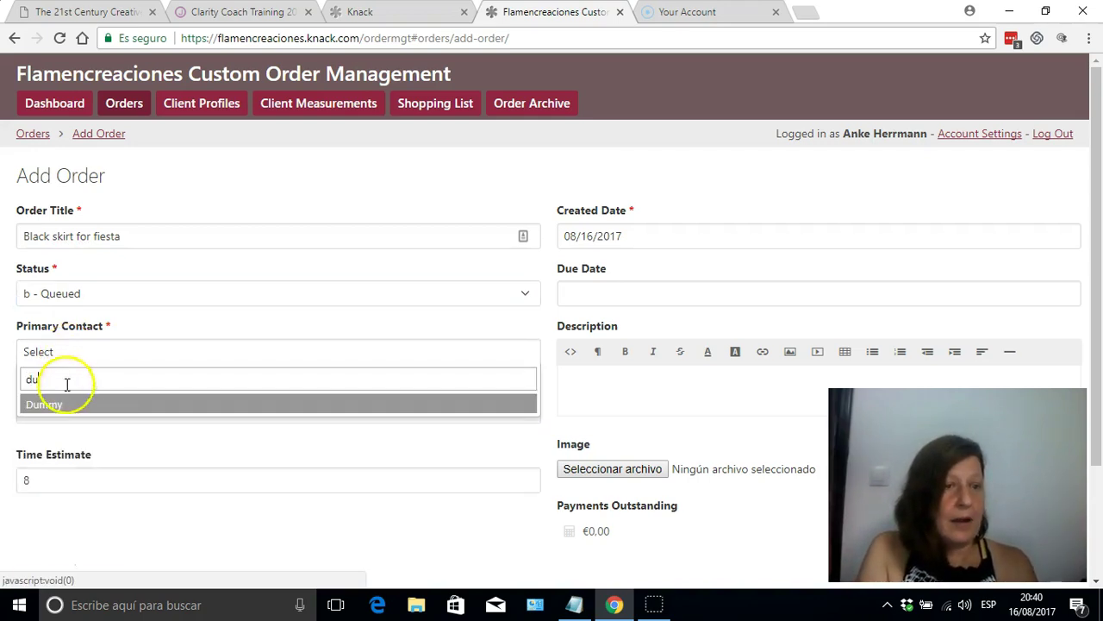
click(56, 402)
click(67, 404)
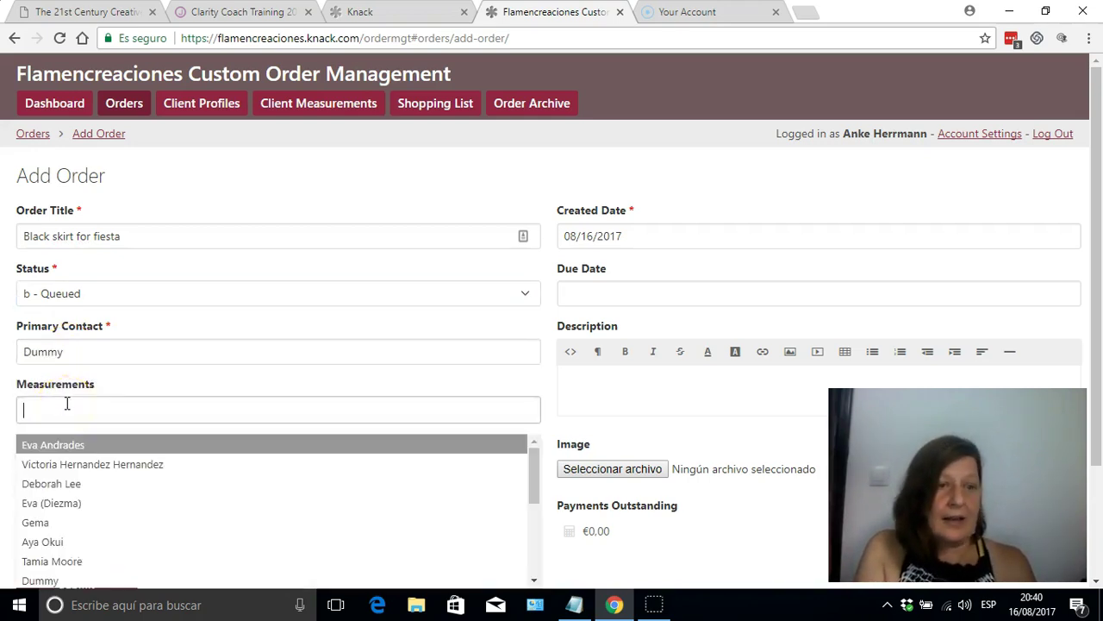
text(d)
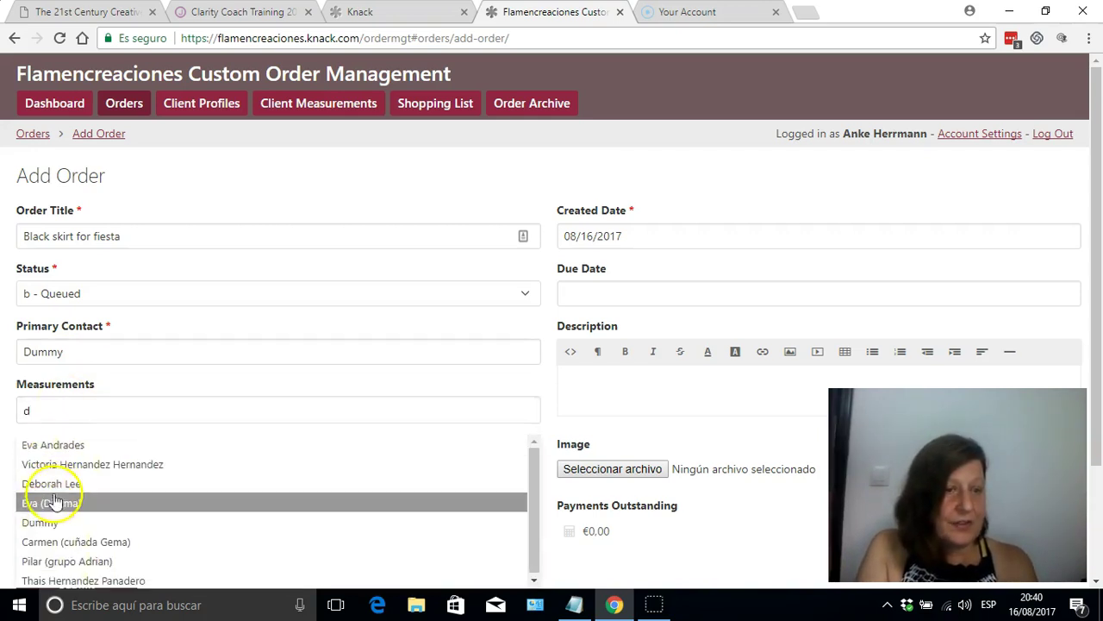
click(49, 522)
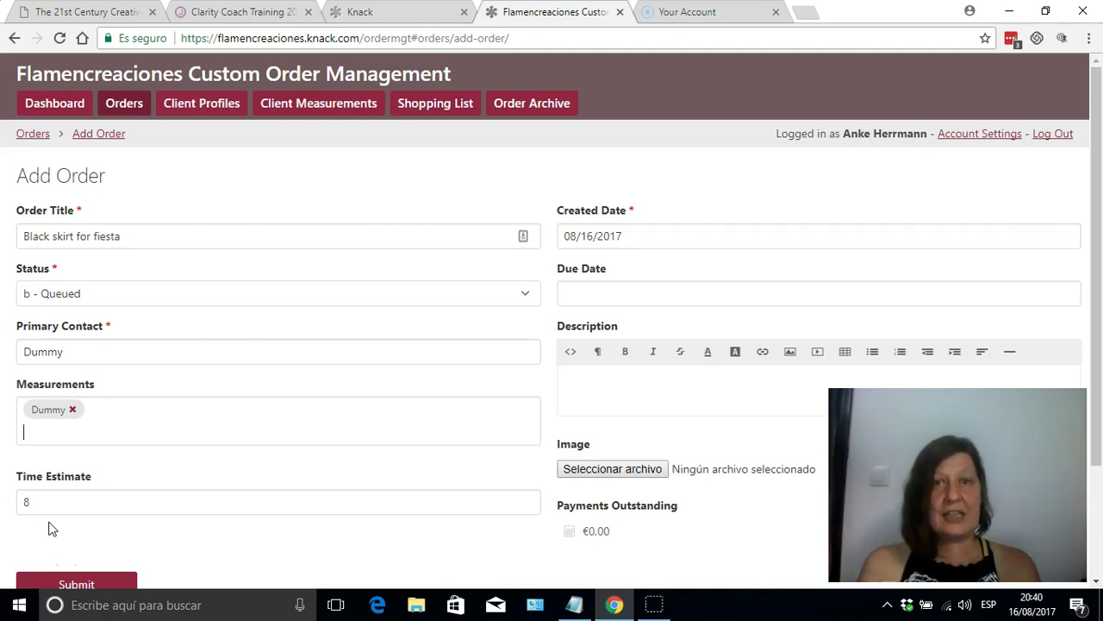
click(81, 444)
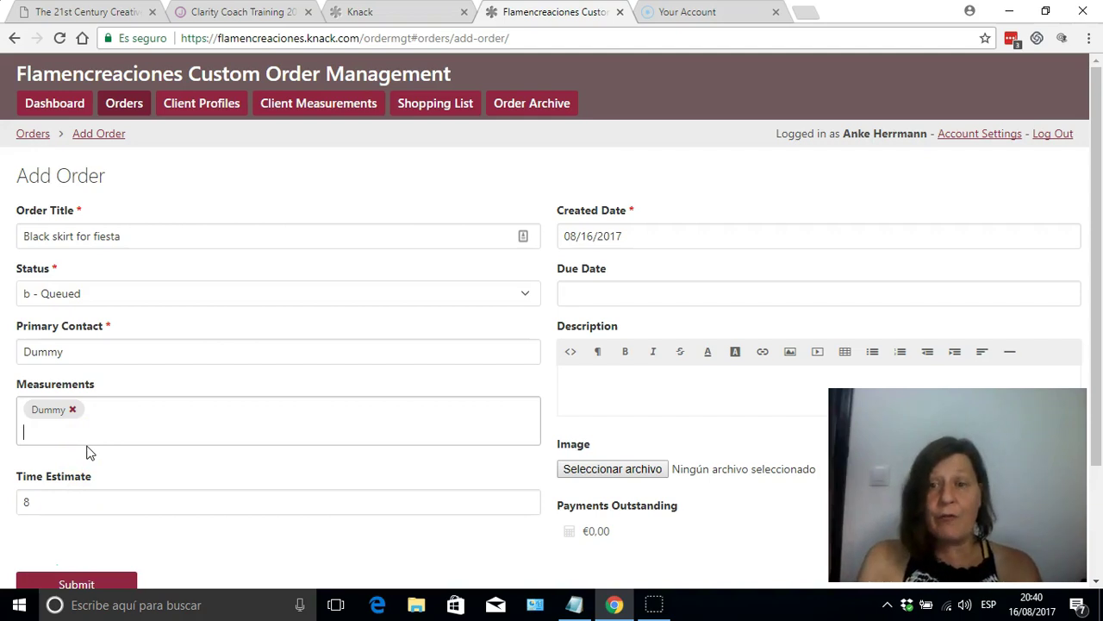
Set the order's due date to 08/31/2017, enter the description "sfj" and submit the order.
click(581, 287)
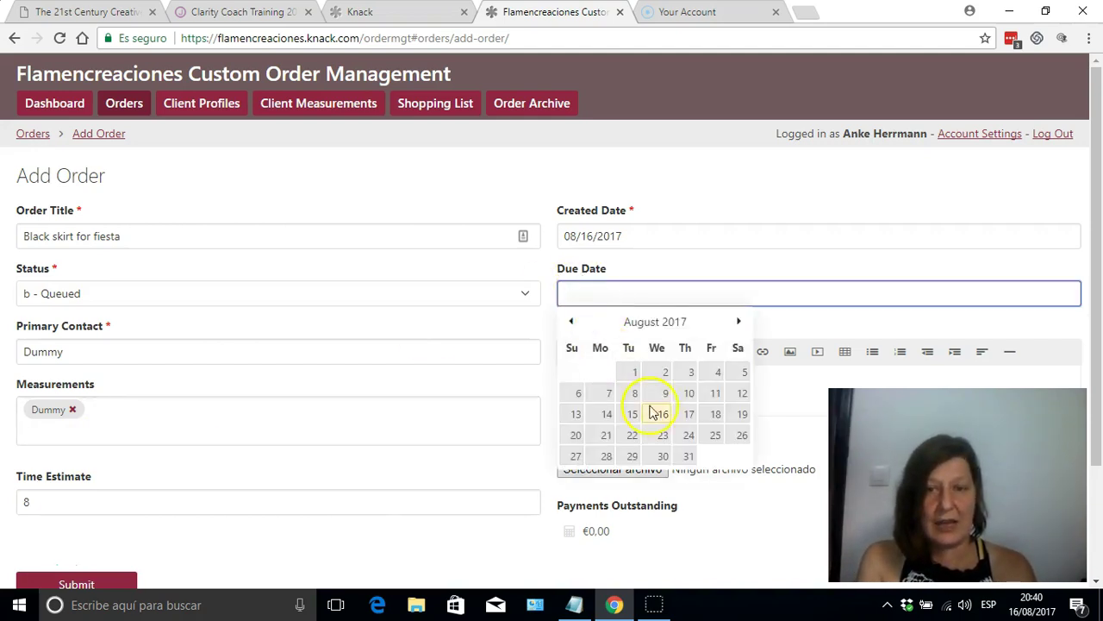
click(690, 456)
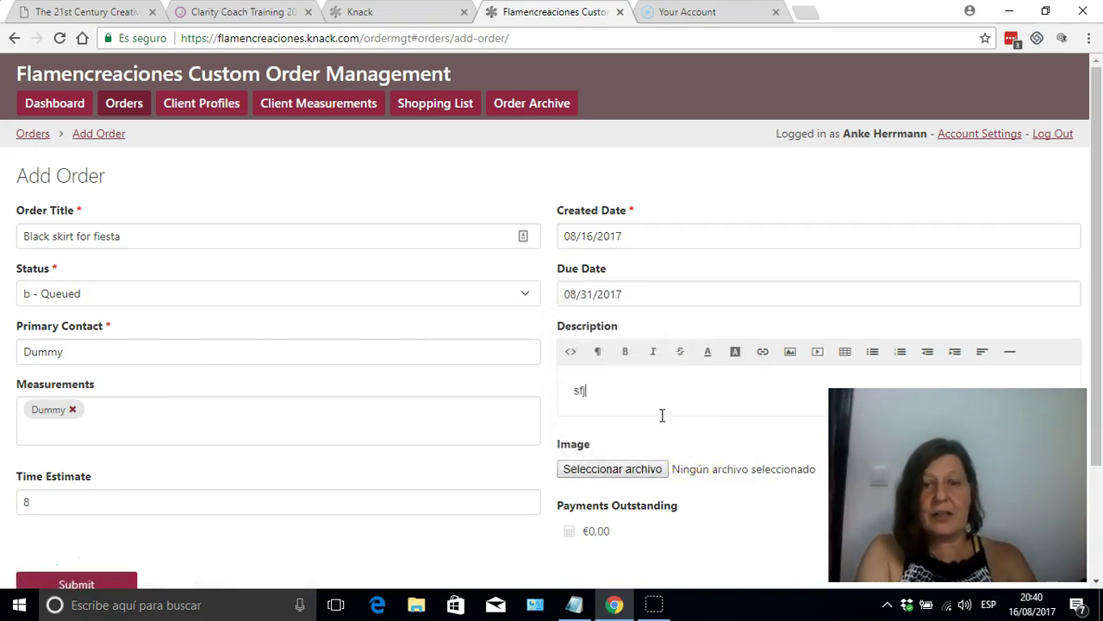
click(662, 418)
click(1092, 285)
drag(1100, 288, 1091, 369)
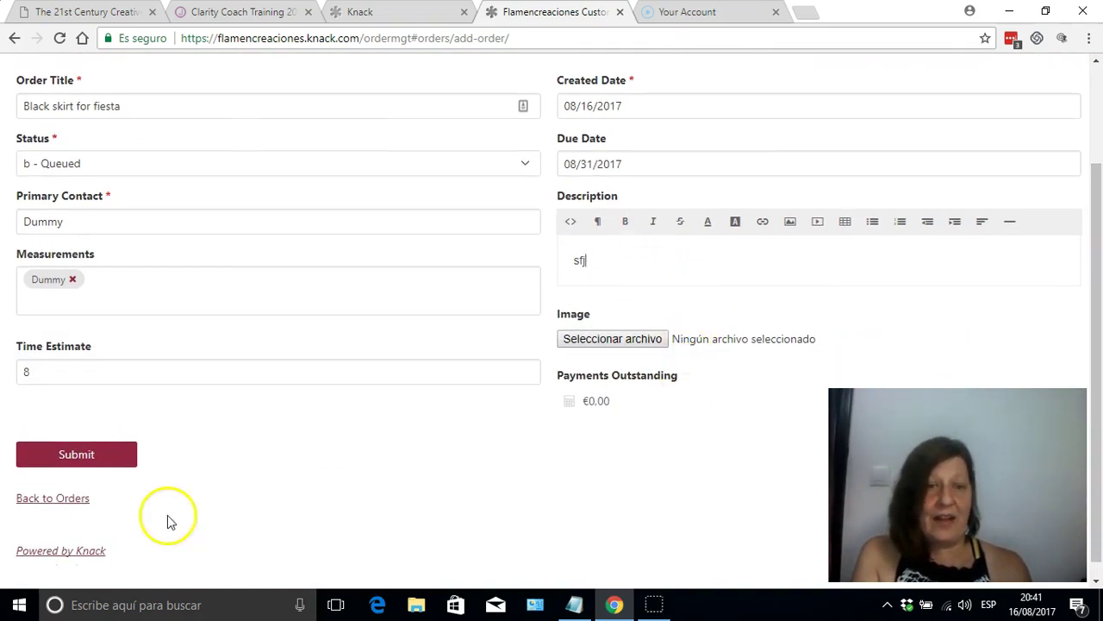
click(32, 450)
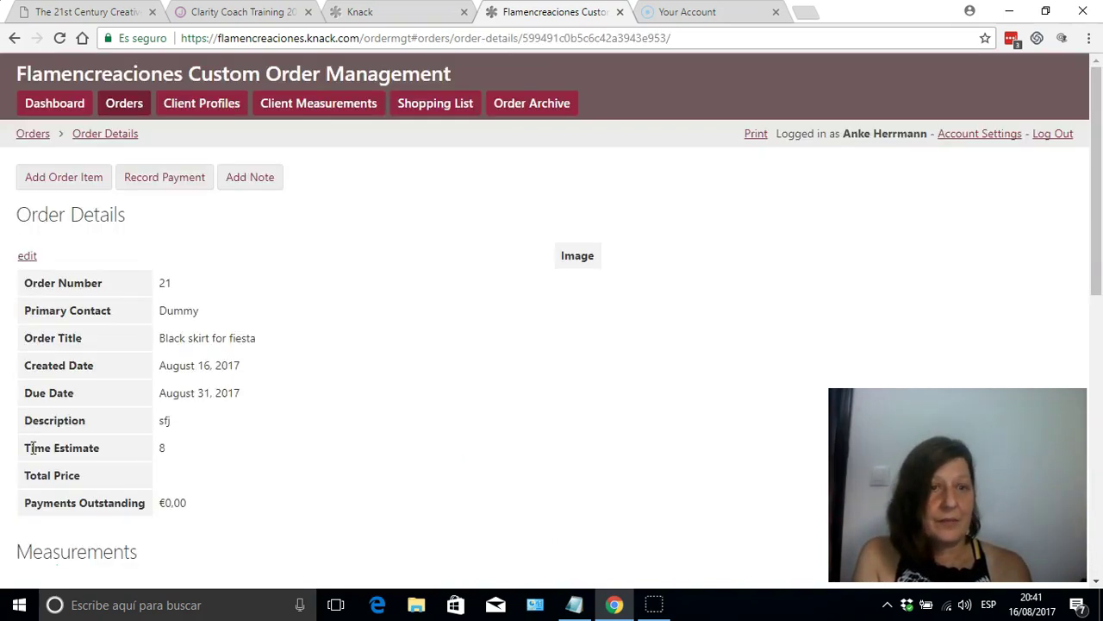
Add a Fabrics item named "lining" to the order with price 5, quantity 2 and shopping list inclusion, and submit it.
click(50, 177)
click(730, 230)
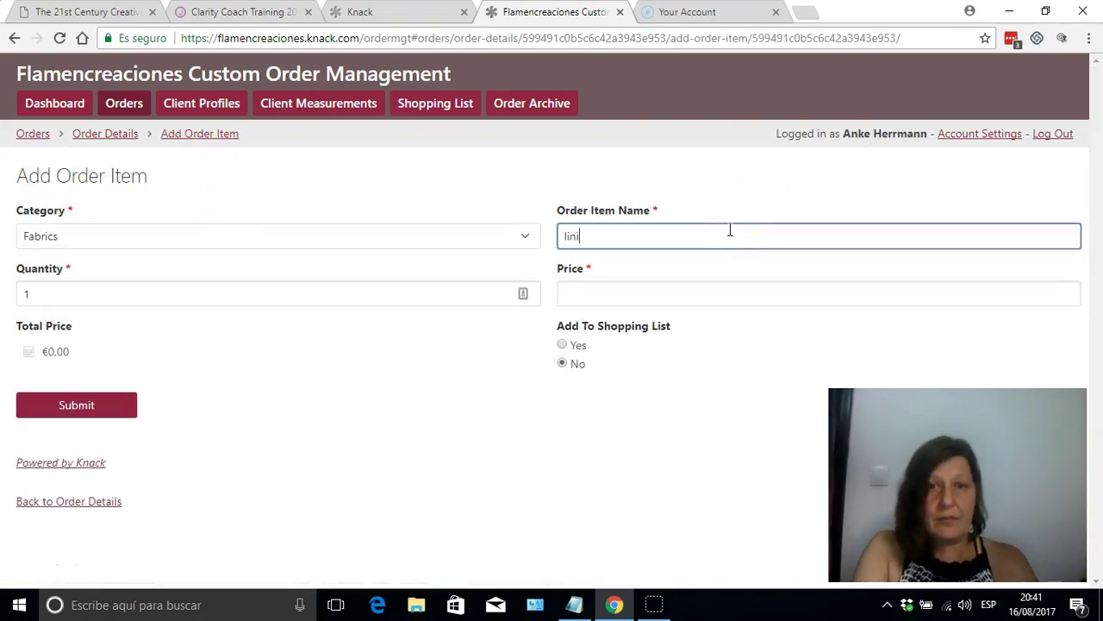
text(lining)
click(686, 289)
text(5)
click(99, 294)
key(BackSpace)
text(2)
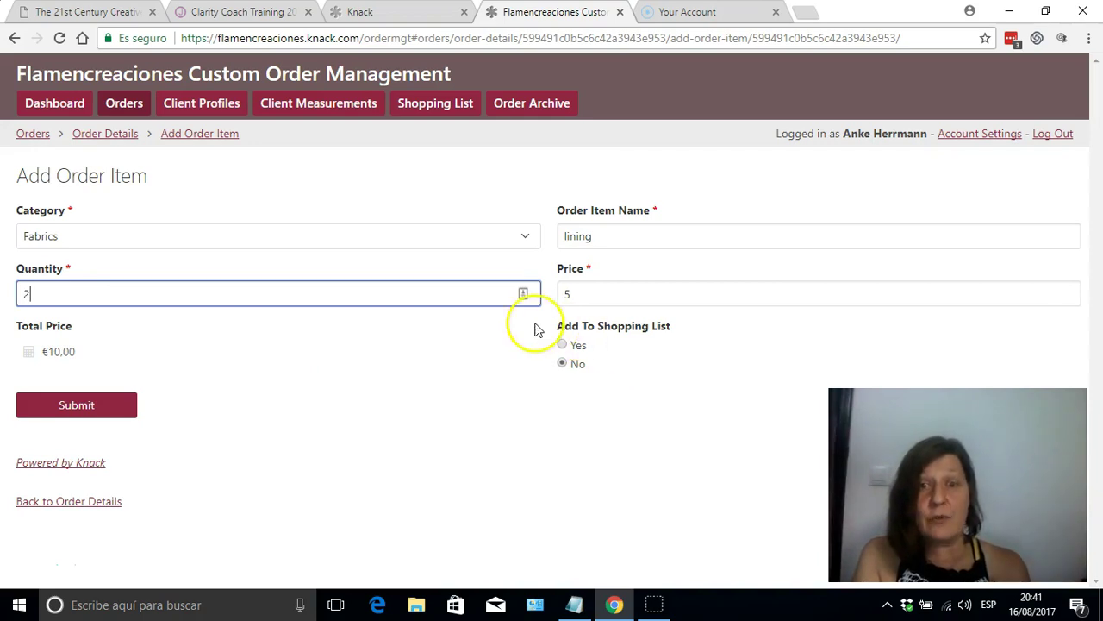
click(562, 346)
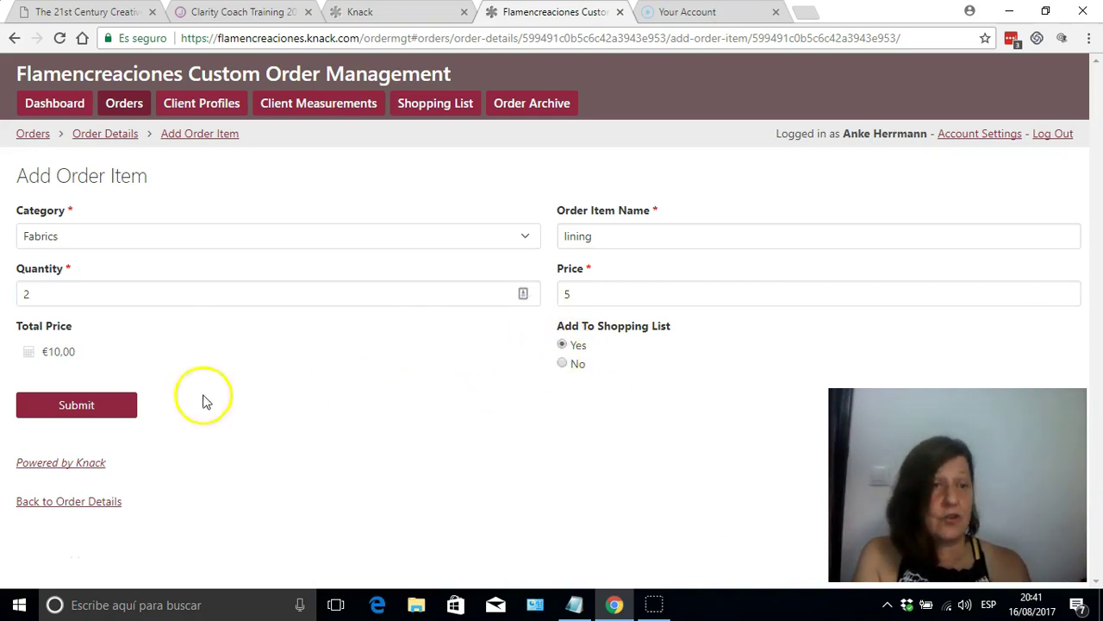
click(86, 407)
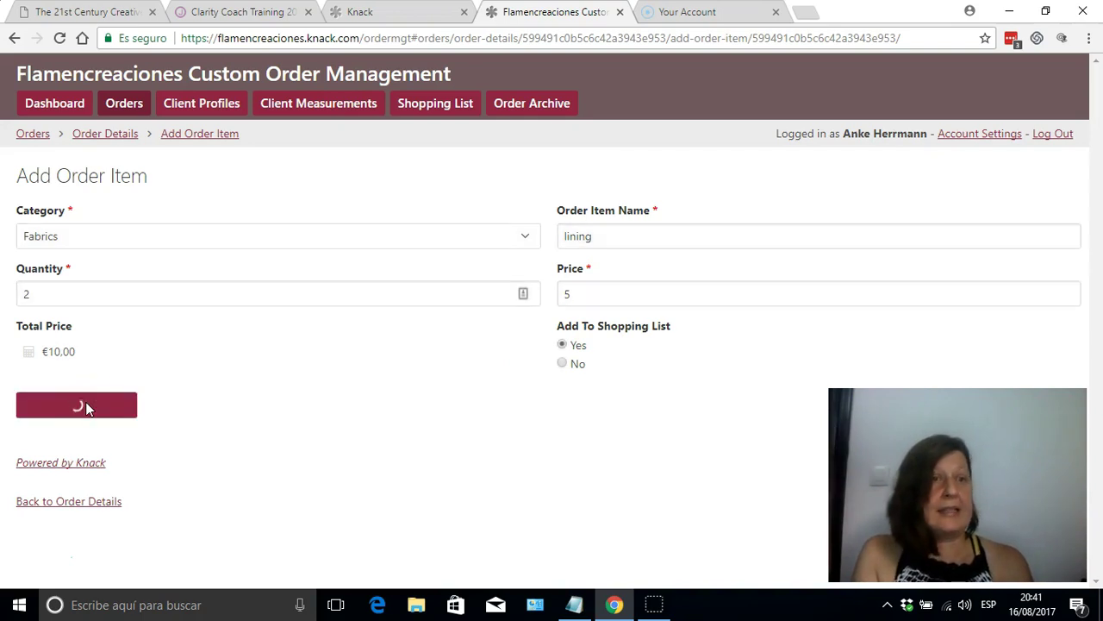
Add a Sewing Work item named "work" to the order with a price of 100 and submit it.
click(67, 177)
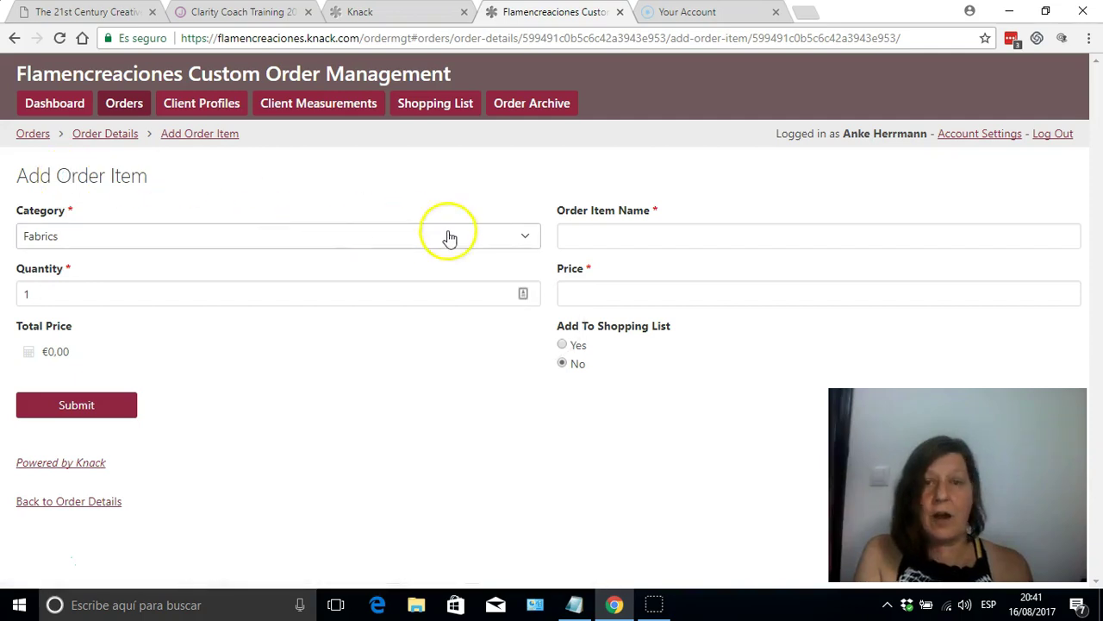
click(389, 234)
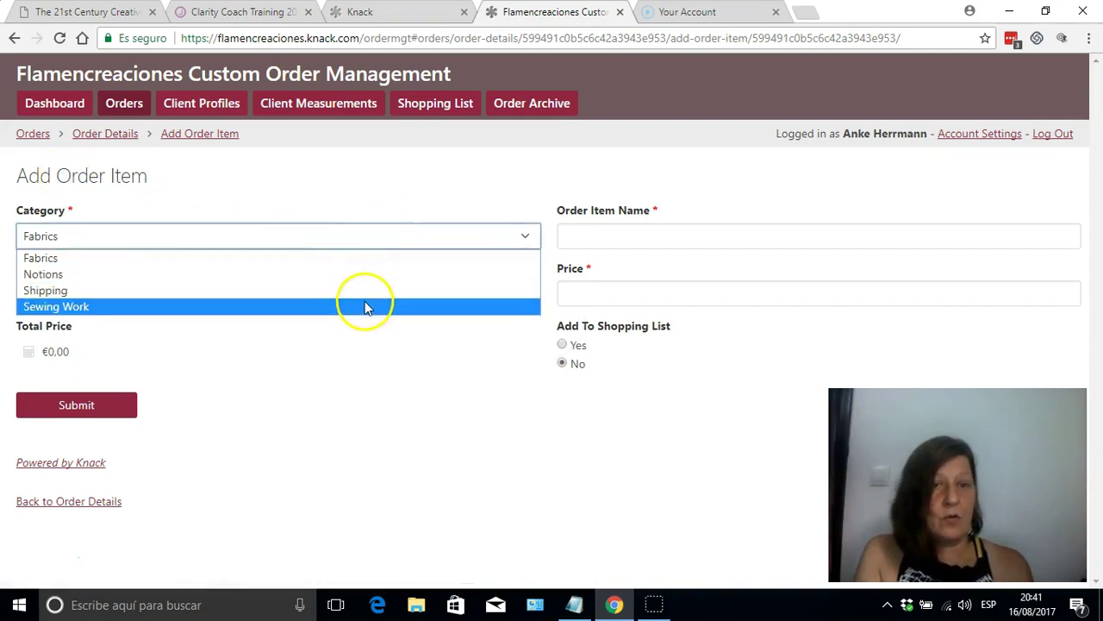
click(366, 307)
click(659, 240)
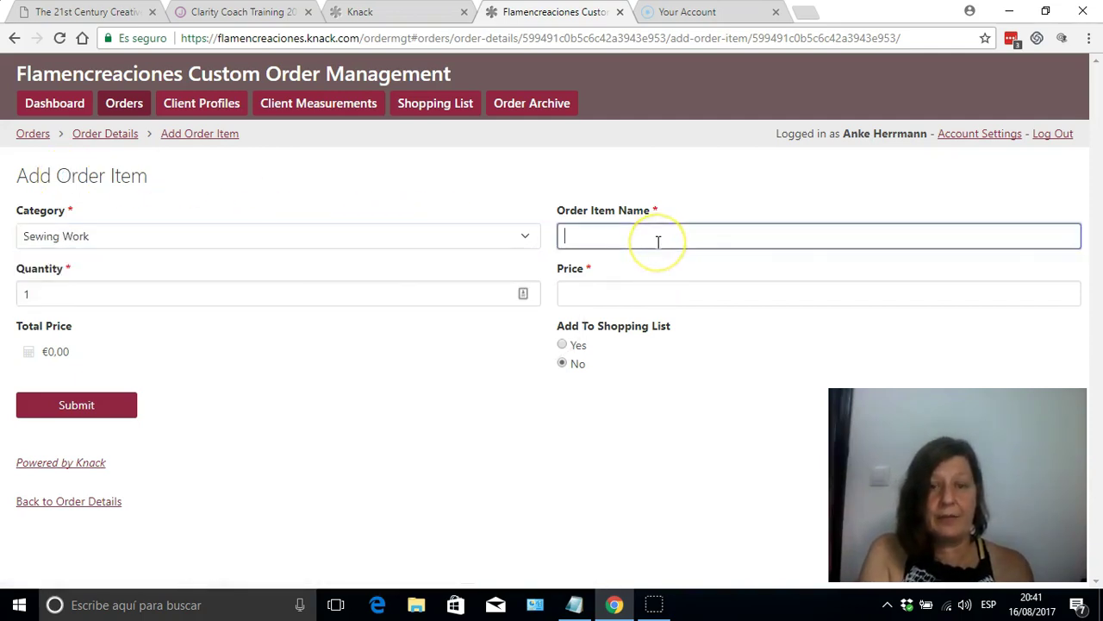
text(100)
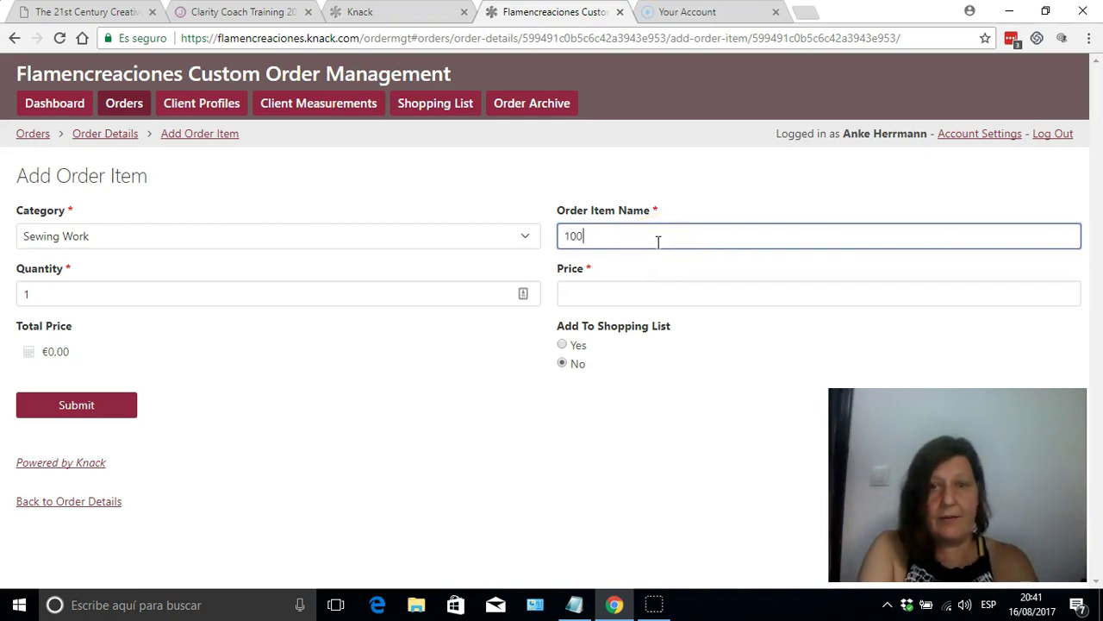
key(BackSpace)
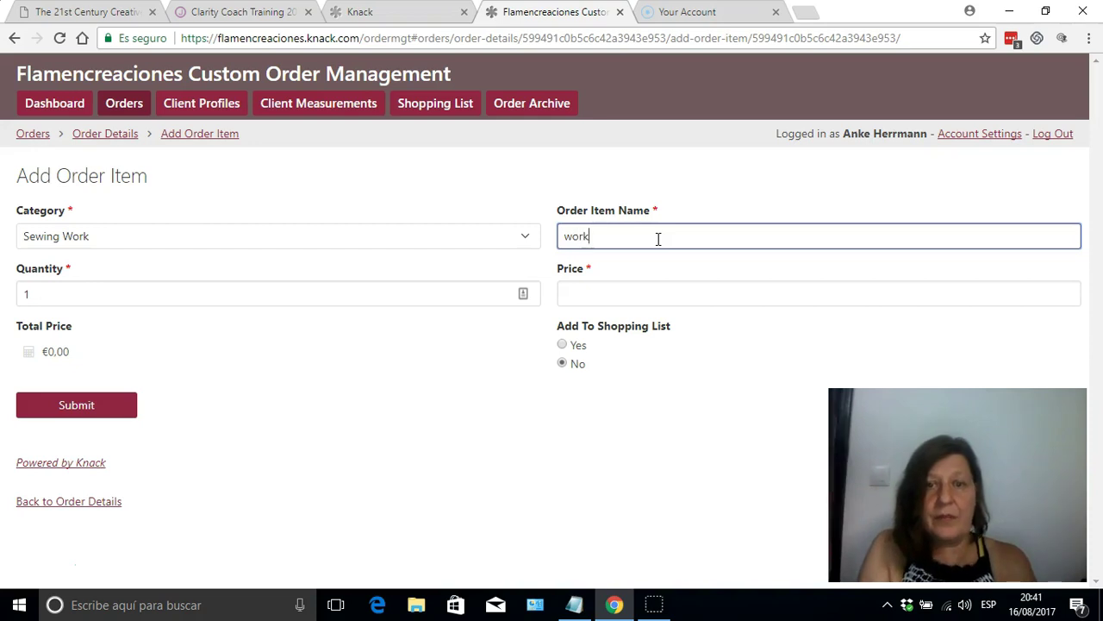
click(672, 292)
text(100)
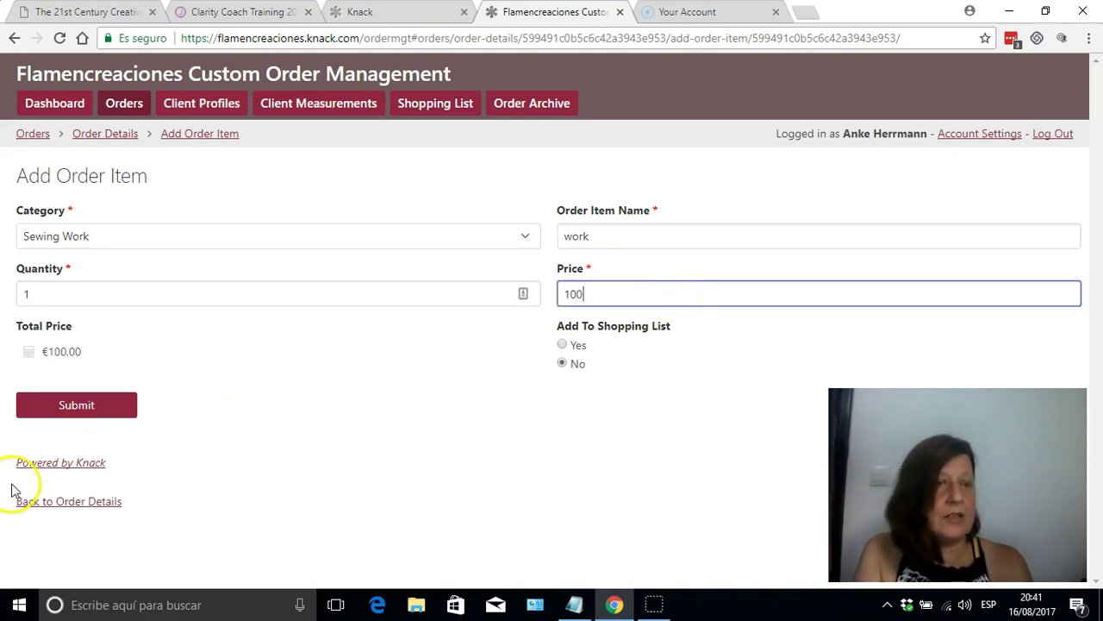
click(97, 412)
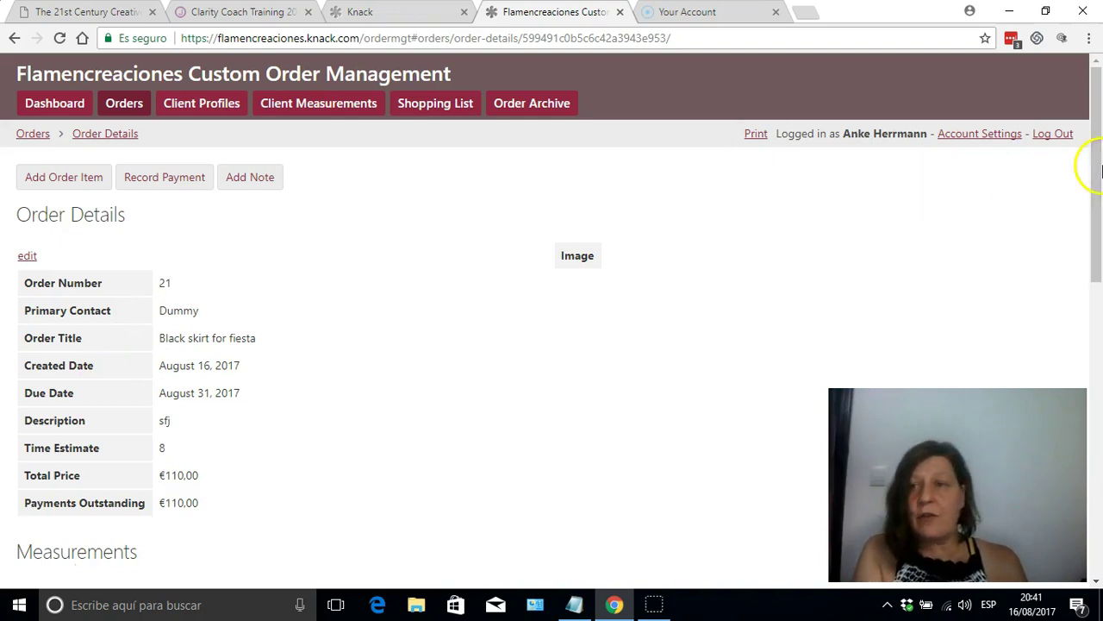
Start a payment record for the order with the description "deposit" and an amount of 50.
drag(1097, 168, 1100, 276)
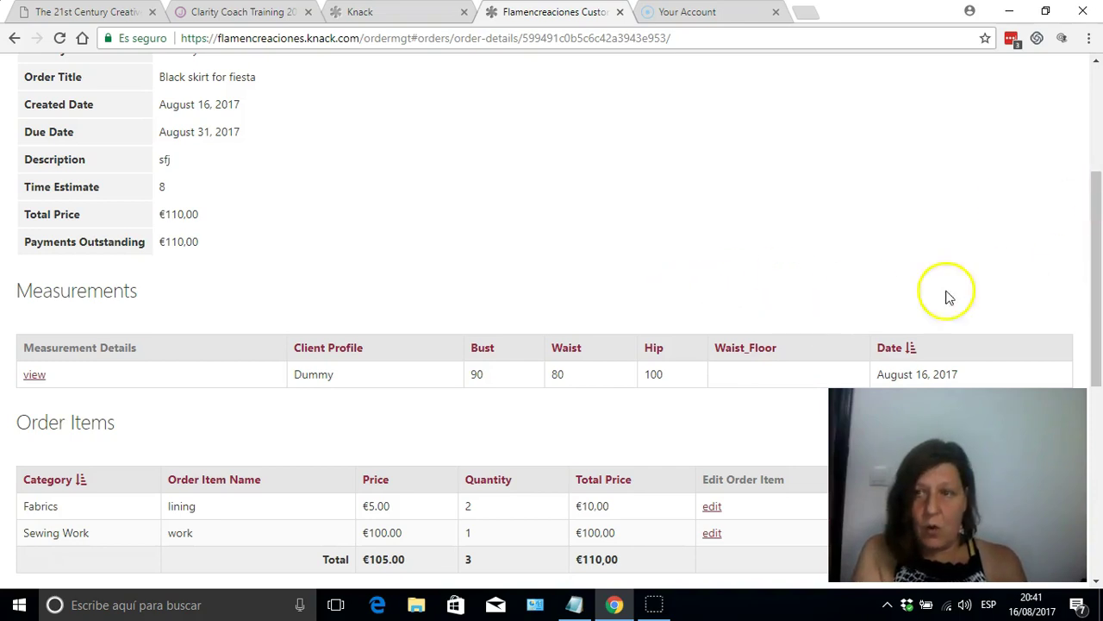
drag(1101, 257, 1096, 343)
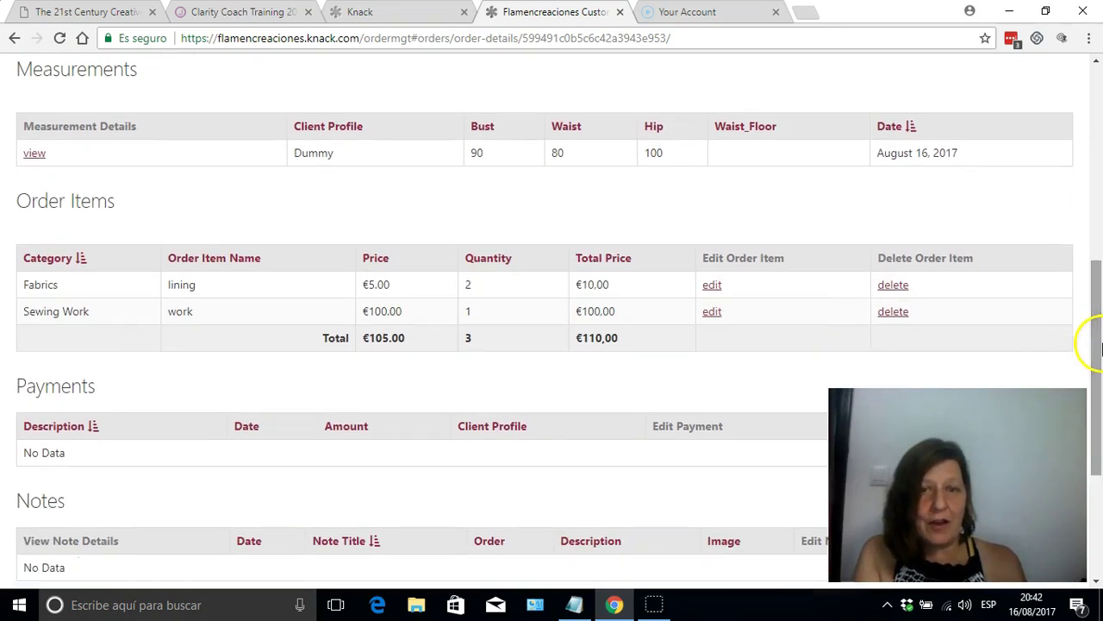
drag(1099, 284, 1092, 147)
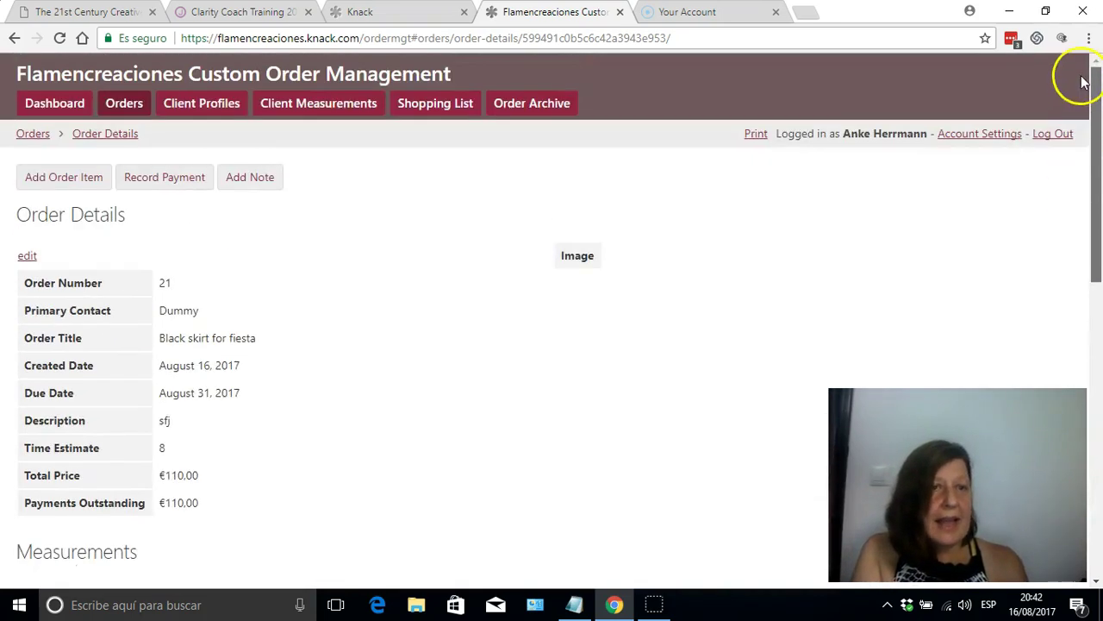
click(165, 182)
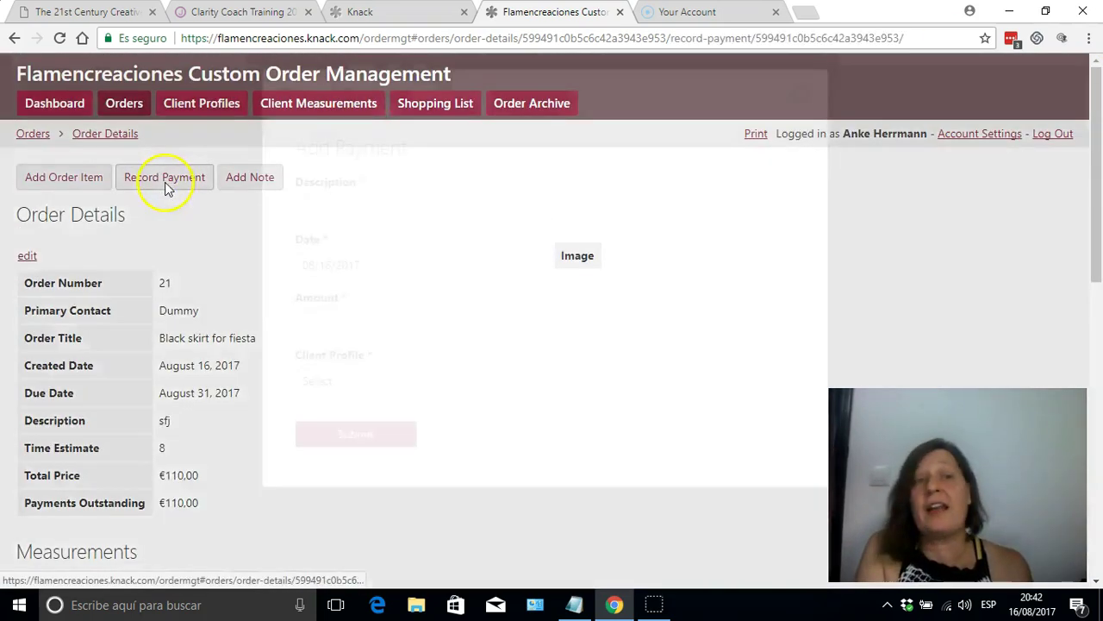
click(406, 203)
text(deposit)
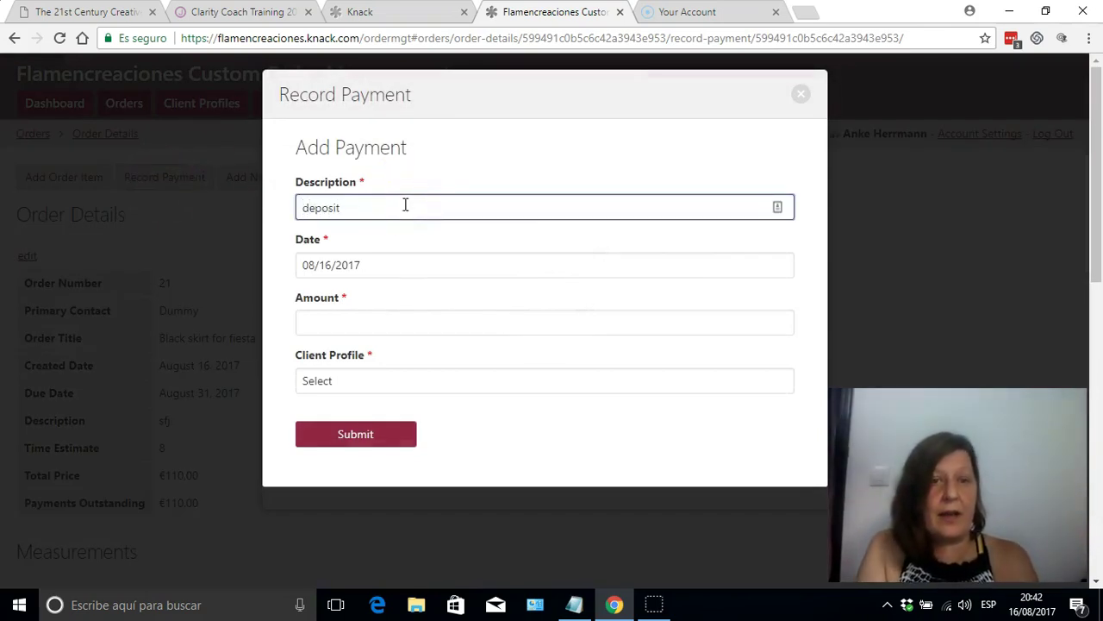
click(411, 324)
text(50)
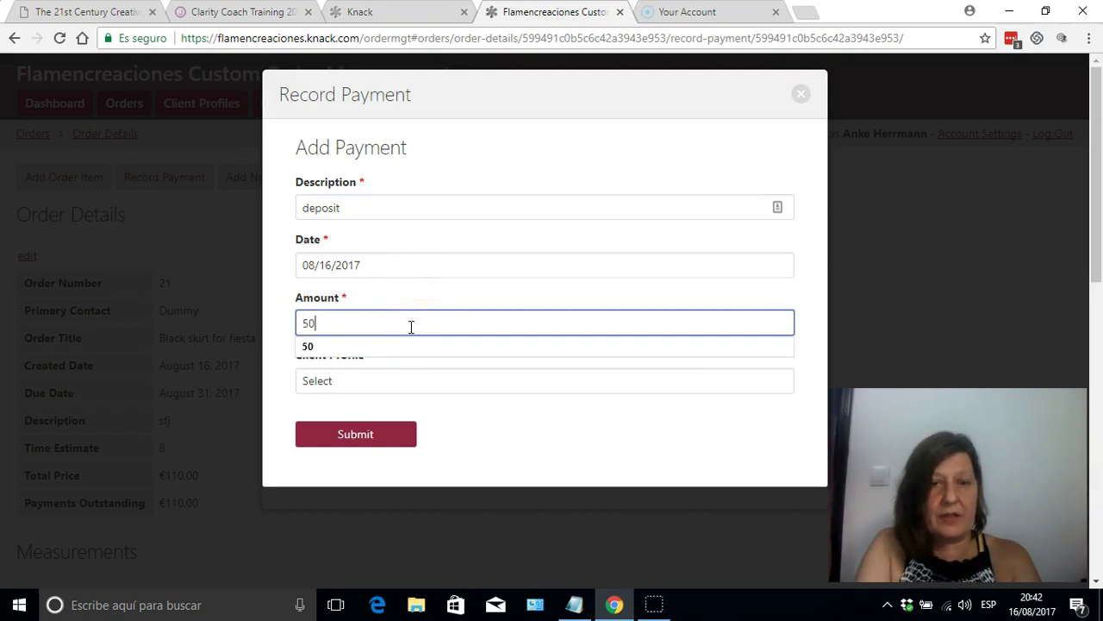
click(510, 451)
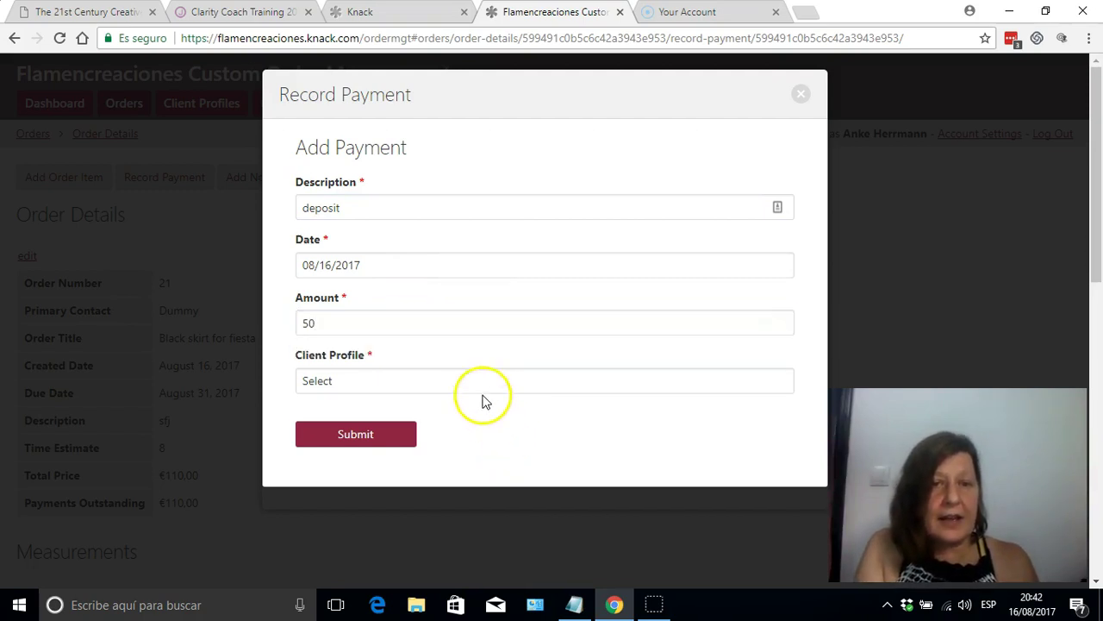
Assign the payment to the client profile Dummy and submit it.
click(476, 386)
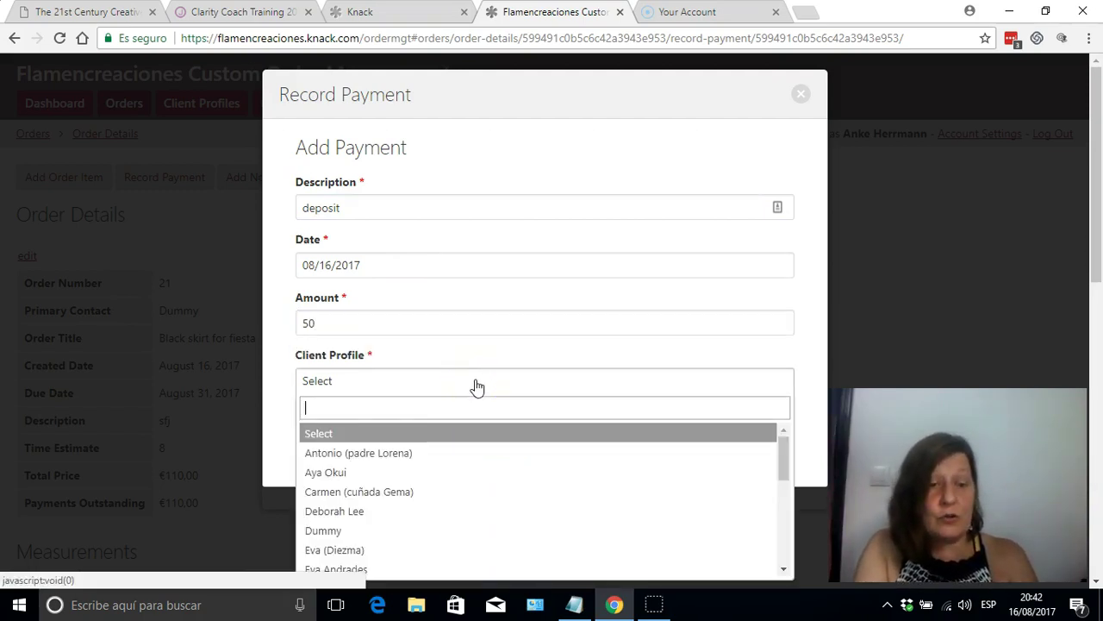
text(du)
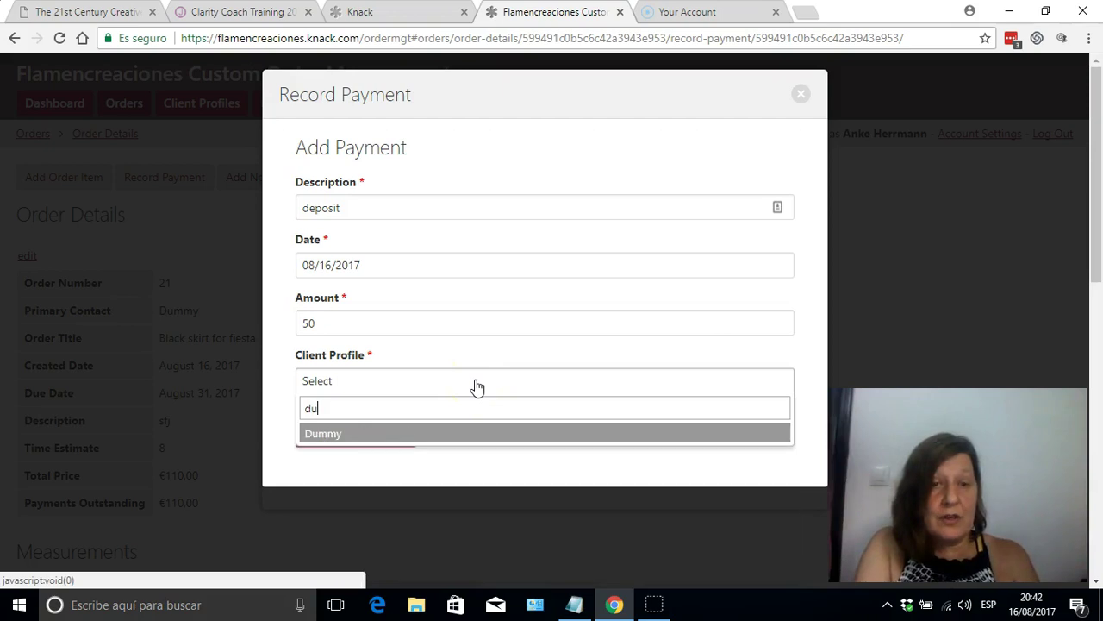
click(426, 436)
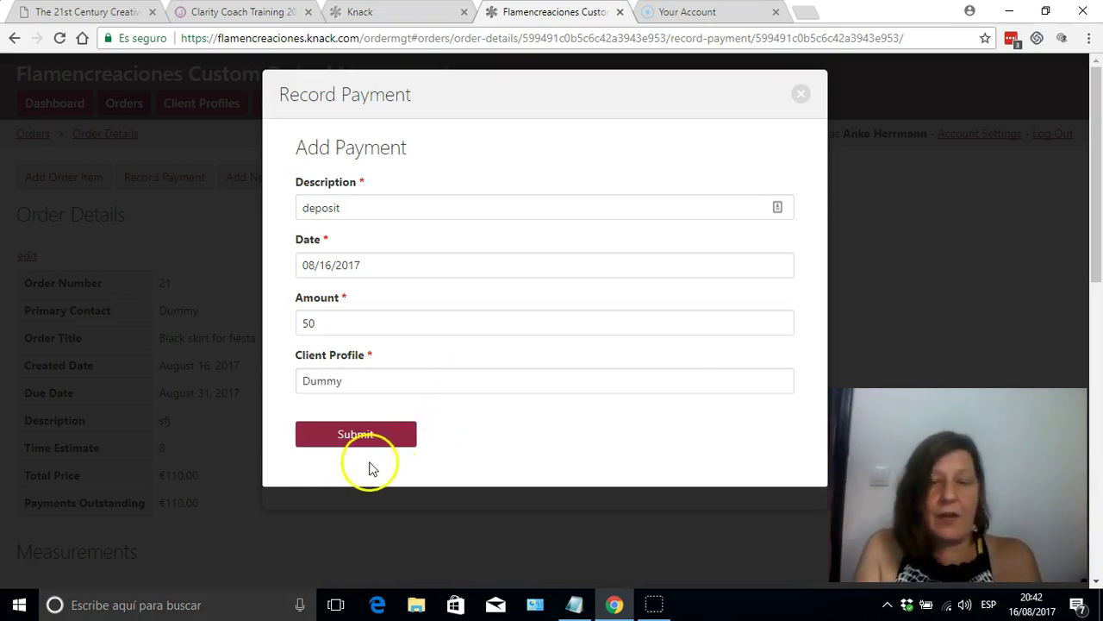
click(345, 436)
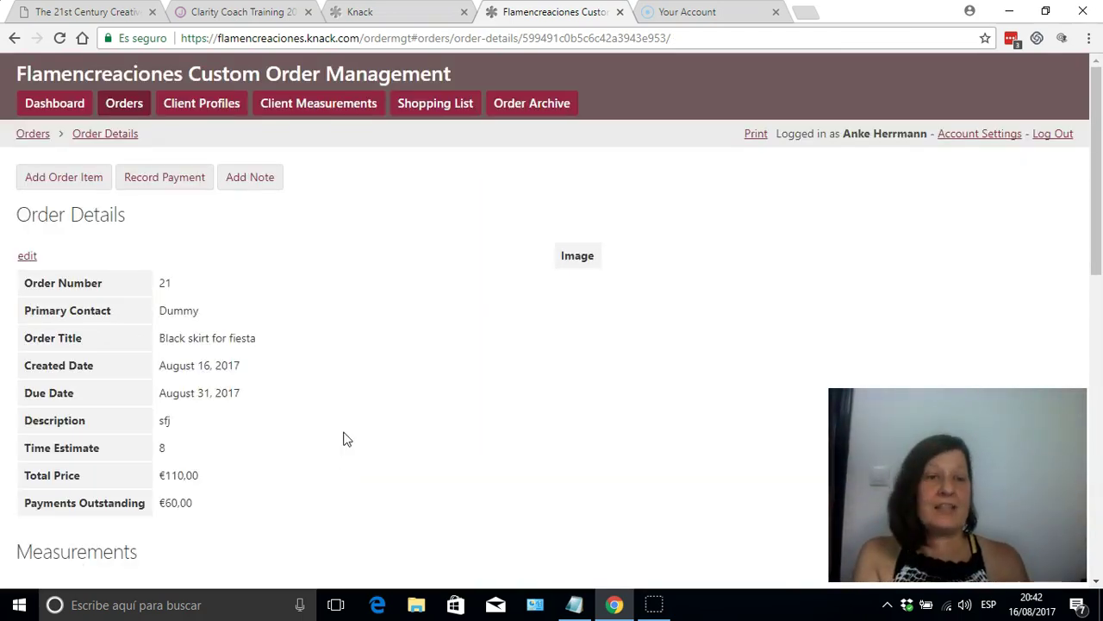
Review the order's details and check the dashboard's August 2017 calendar for the order's due date.
drag(1096, 272, 1084, 352)
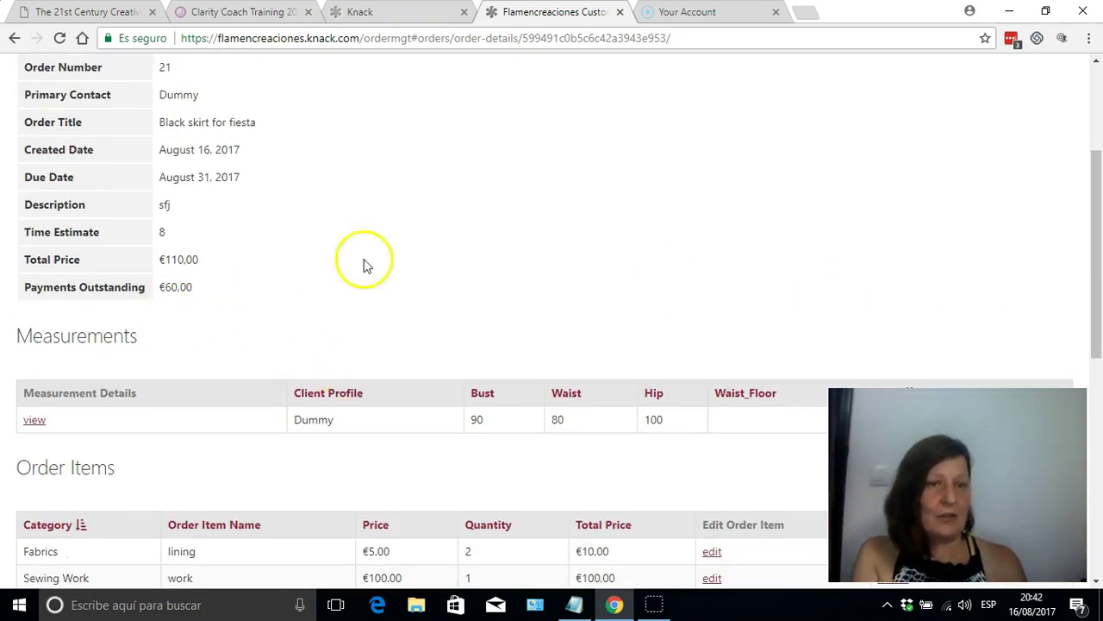
click(1097, 97)
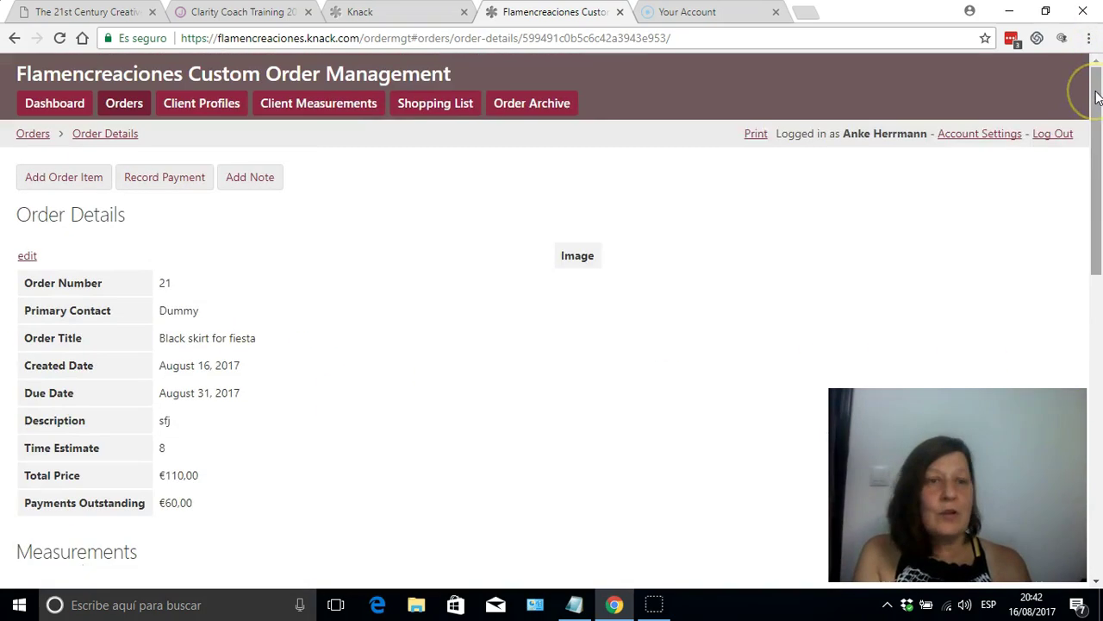
click(32, 105)
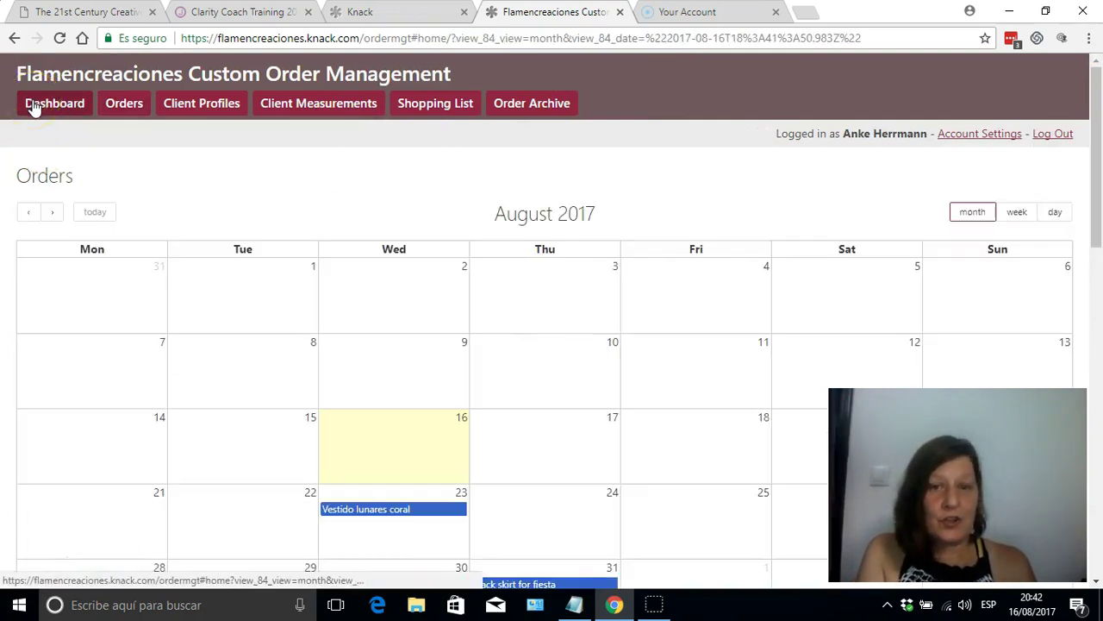
drag(1098, 102, 1086, 163)
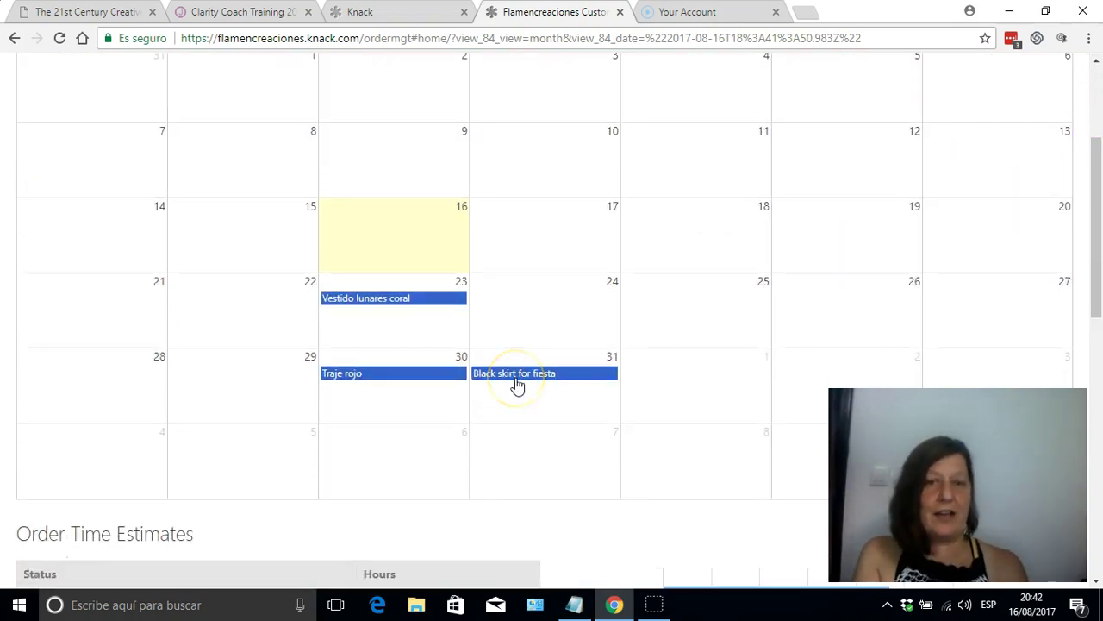
drag(1088, 207, 1097, 133)
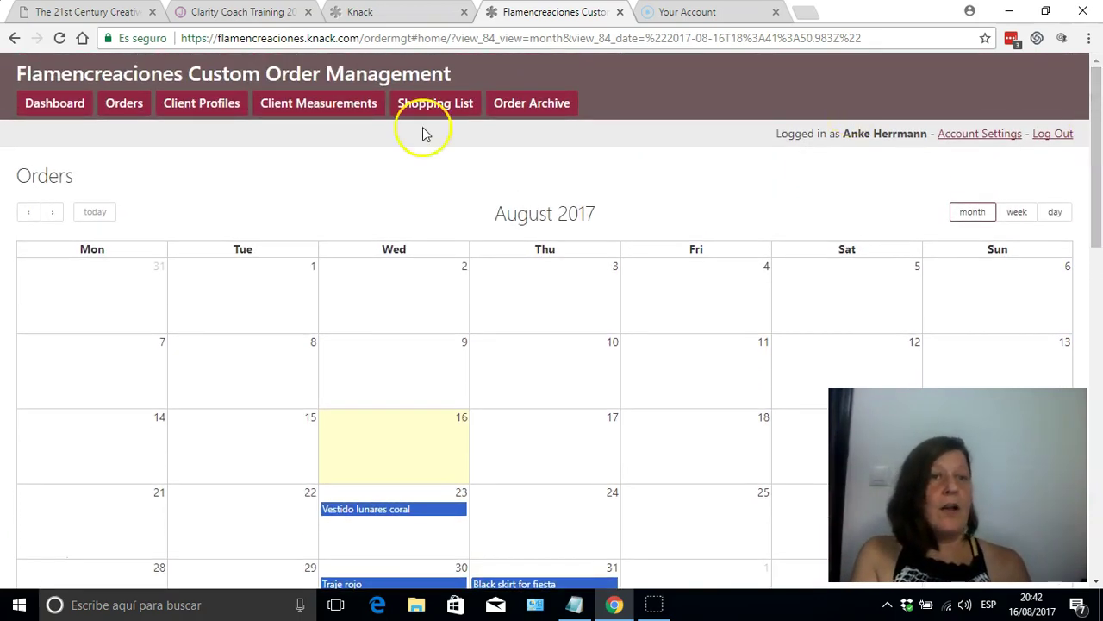
Open the details of the active order "Black skirt for fiesta" and start a note titled "Fitting".
click(119, 112)
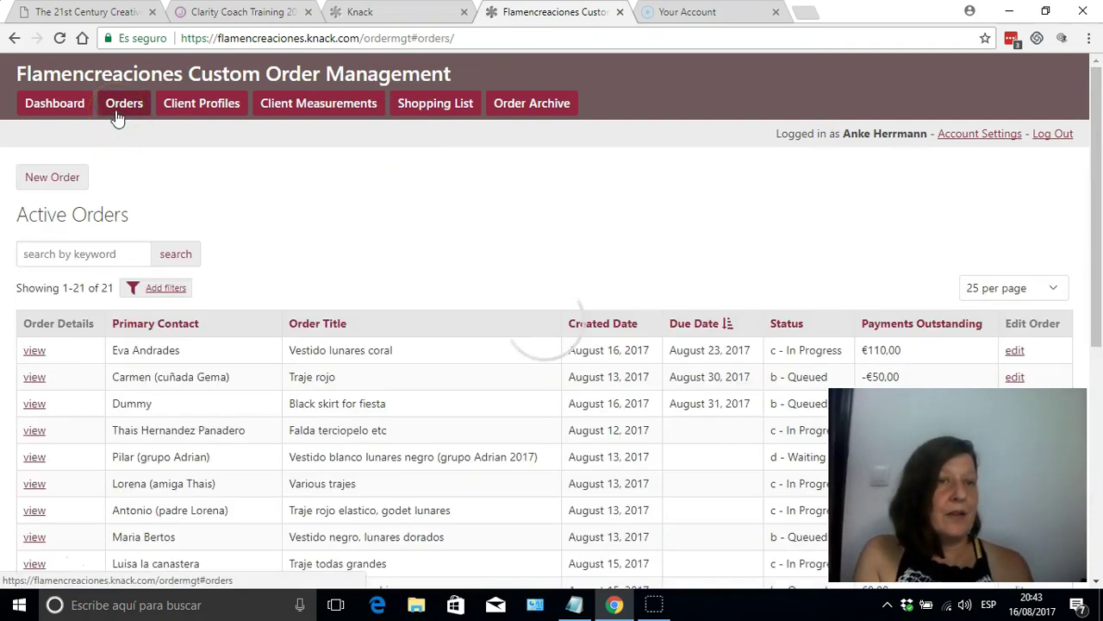
click(35, 405)
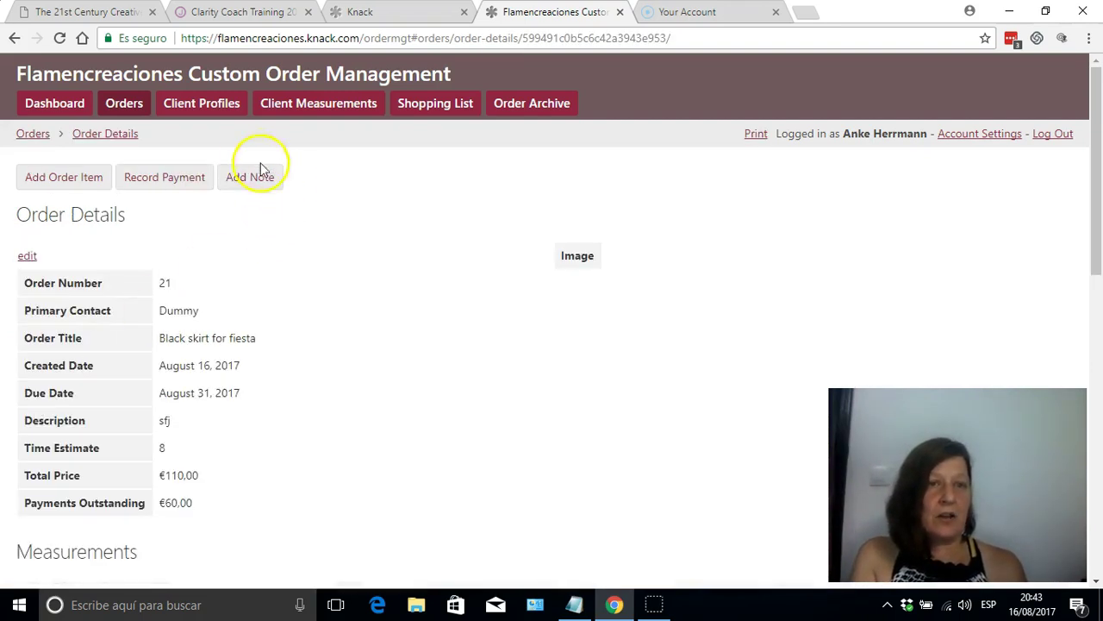
click(236, 183)
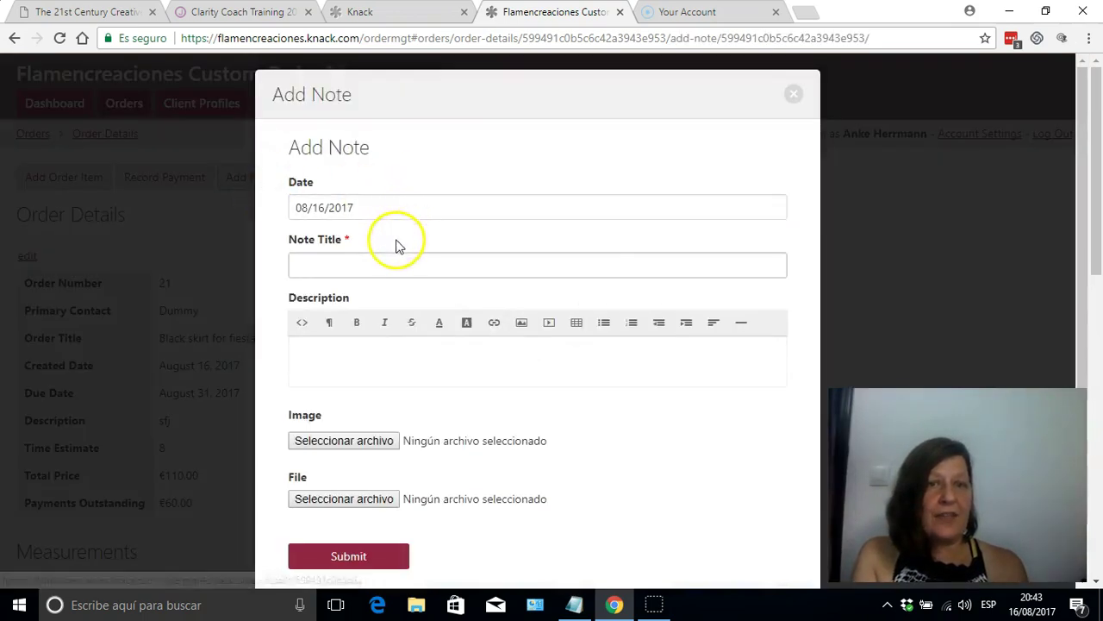
click(398, 262)
text(Fitting)
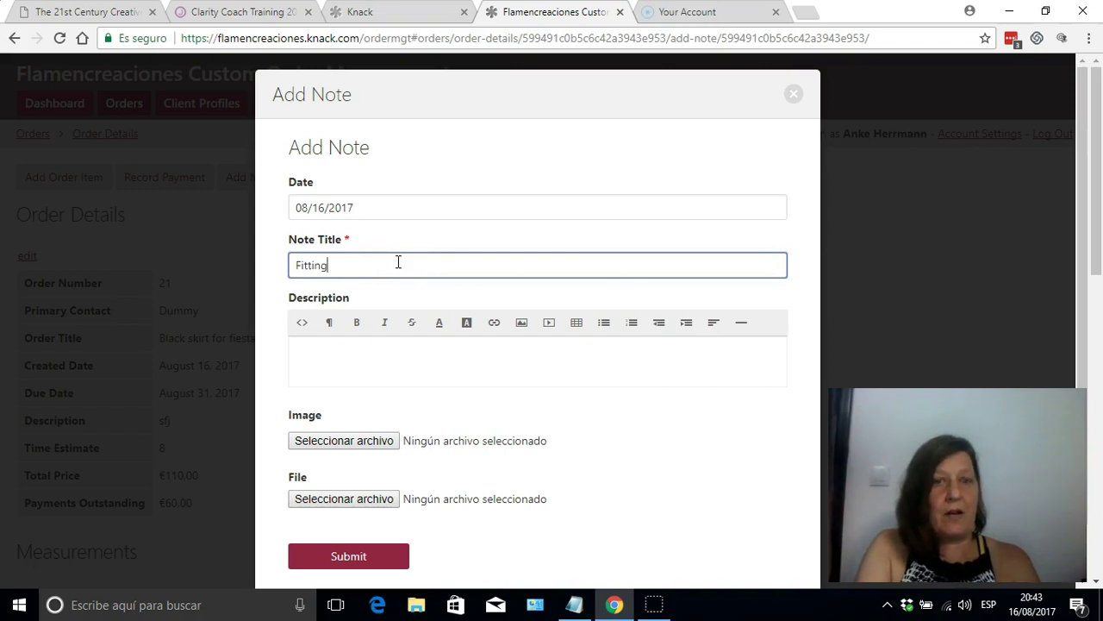
Describe the fitting note as "shorten skirt 5cm", submit it and look over the order's details.
click(406, 274)
click(402, 353)
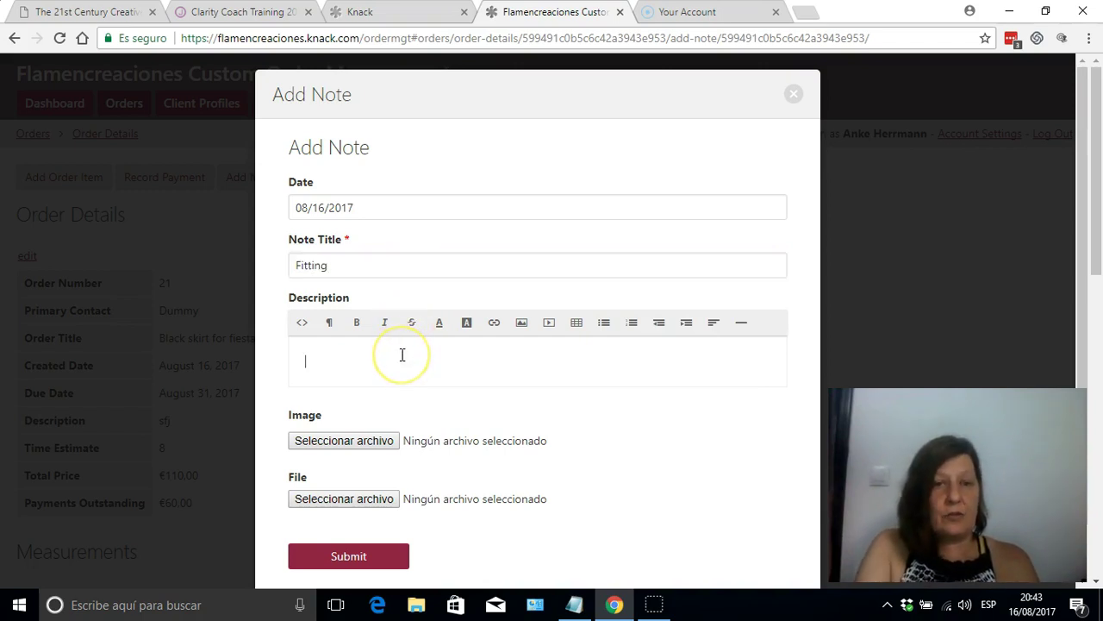
text(shorten sk)
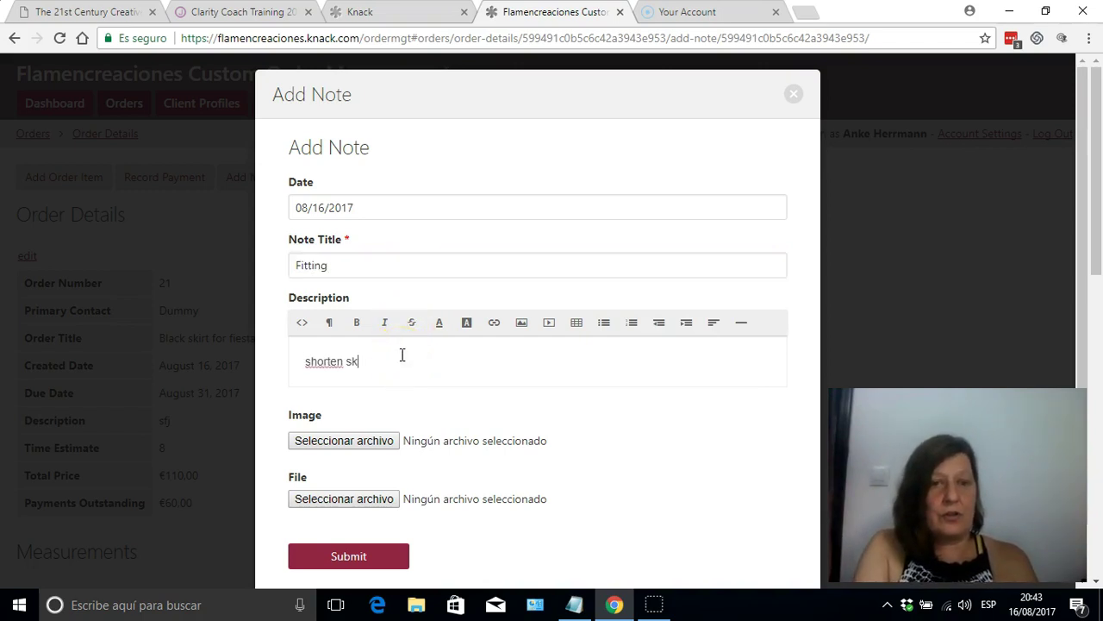
text(irt 5cm)
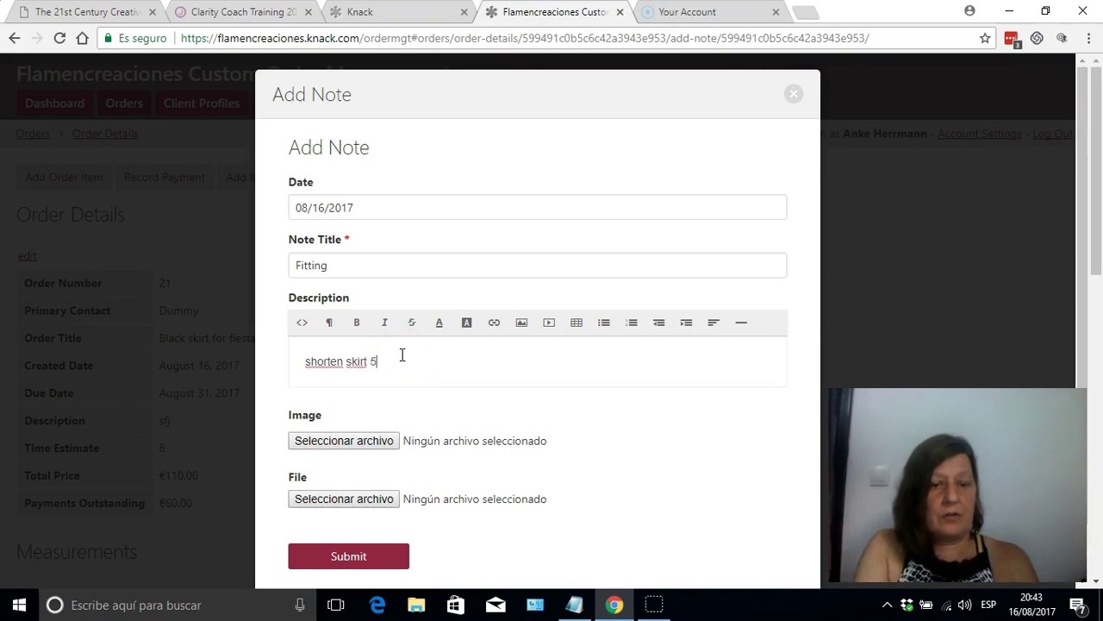
click(426, 436)
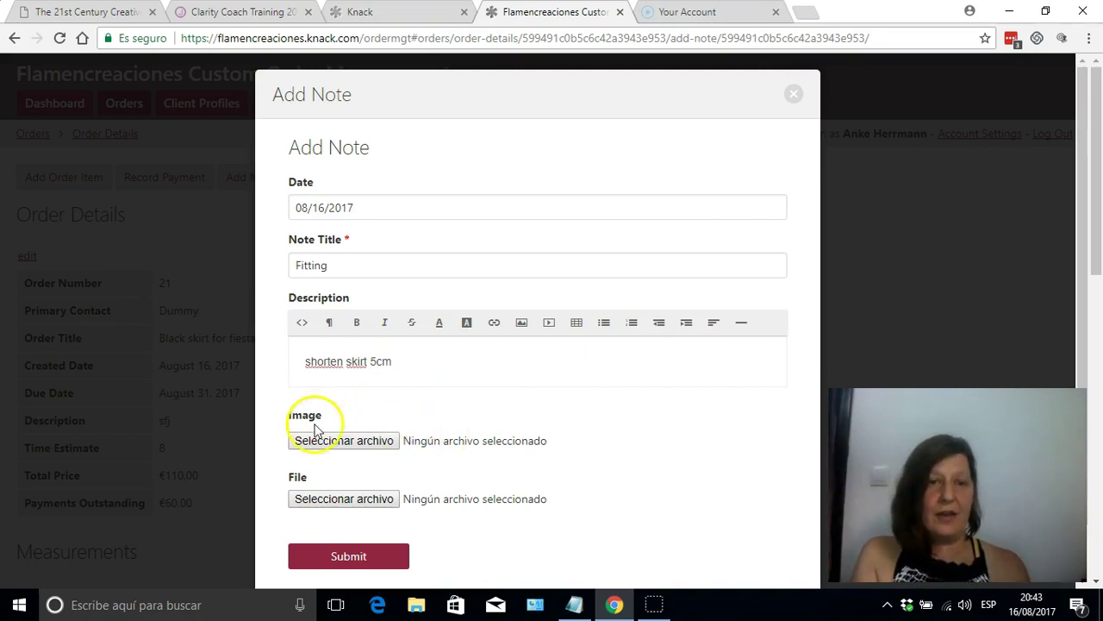
click(349, 558)
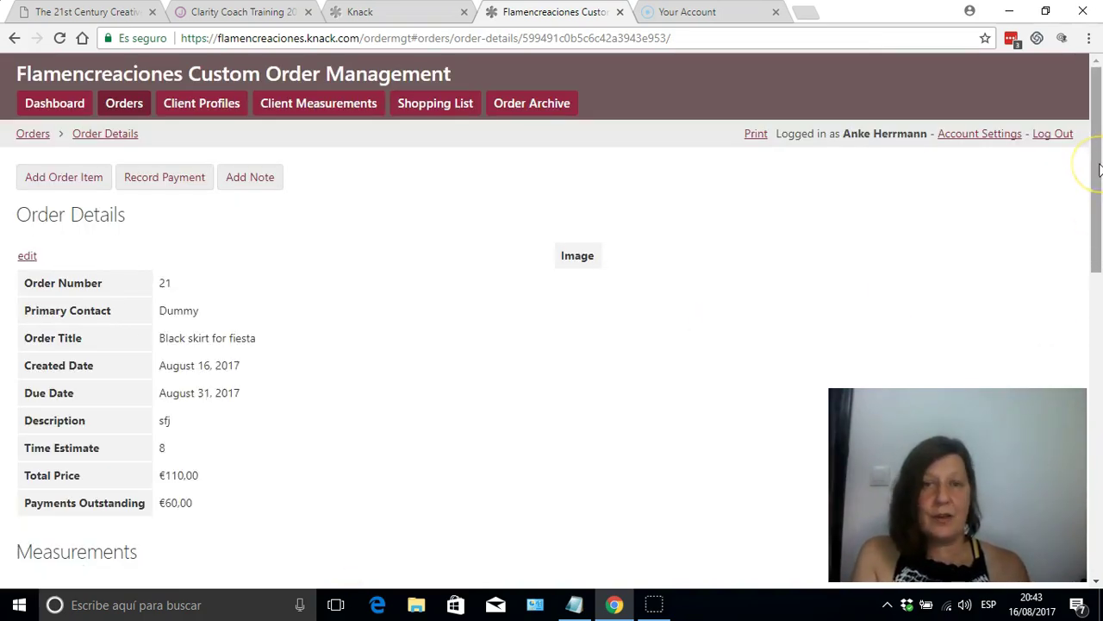
scroll(1099, 194, down, 1)
drag(1098, 194, 1100, 155)
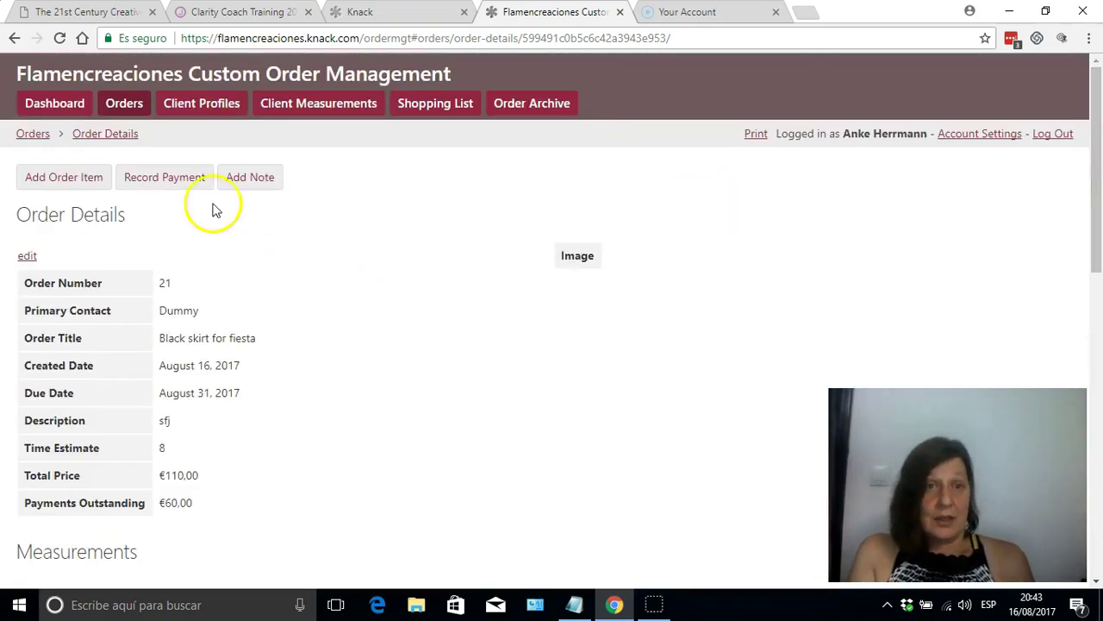
Review the shopping list's items with their categories and quantities.
click(444, 105)
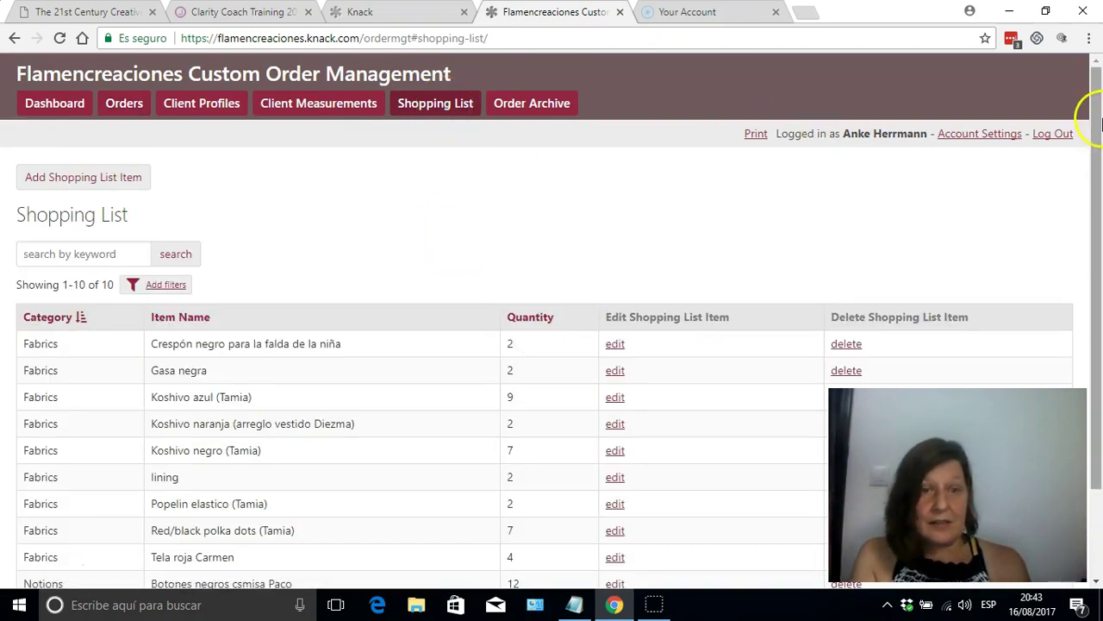
drag(1098, 112, 1097, 198)
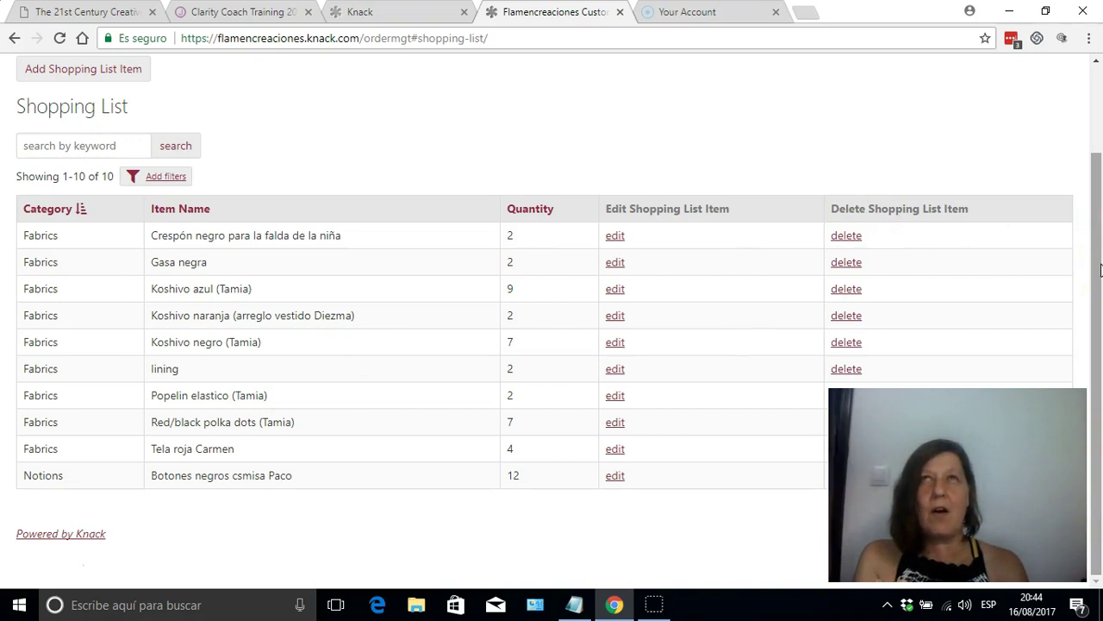
drag(1100, 270, 1093, 197)
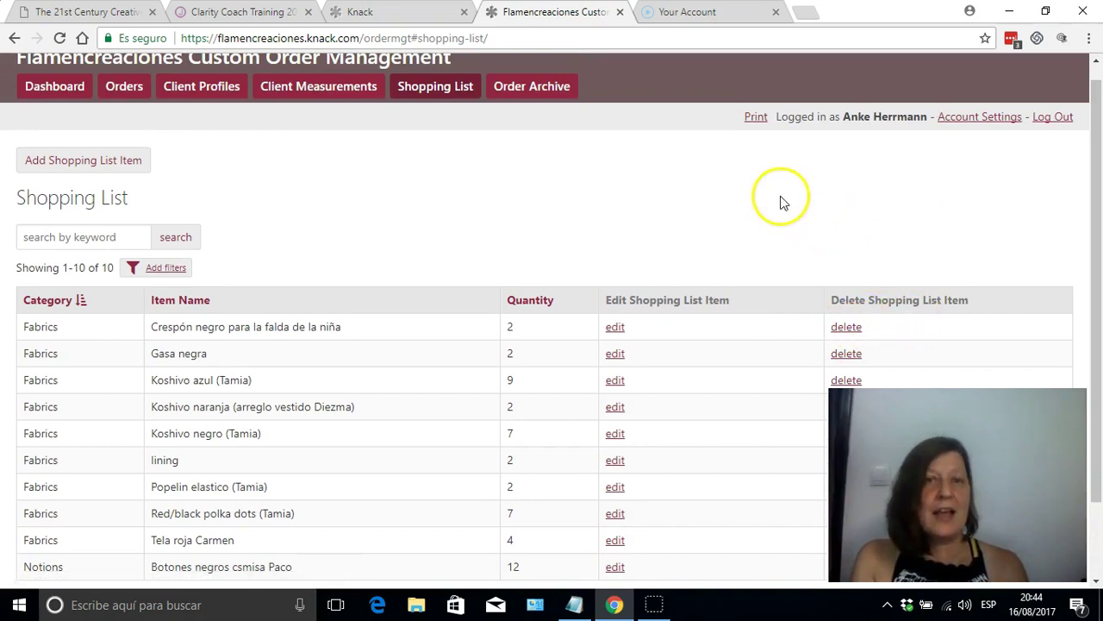
click(1098, 69)
click(576, 239)
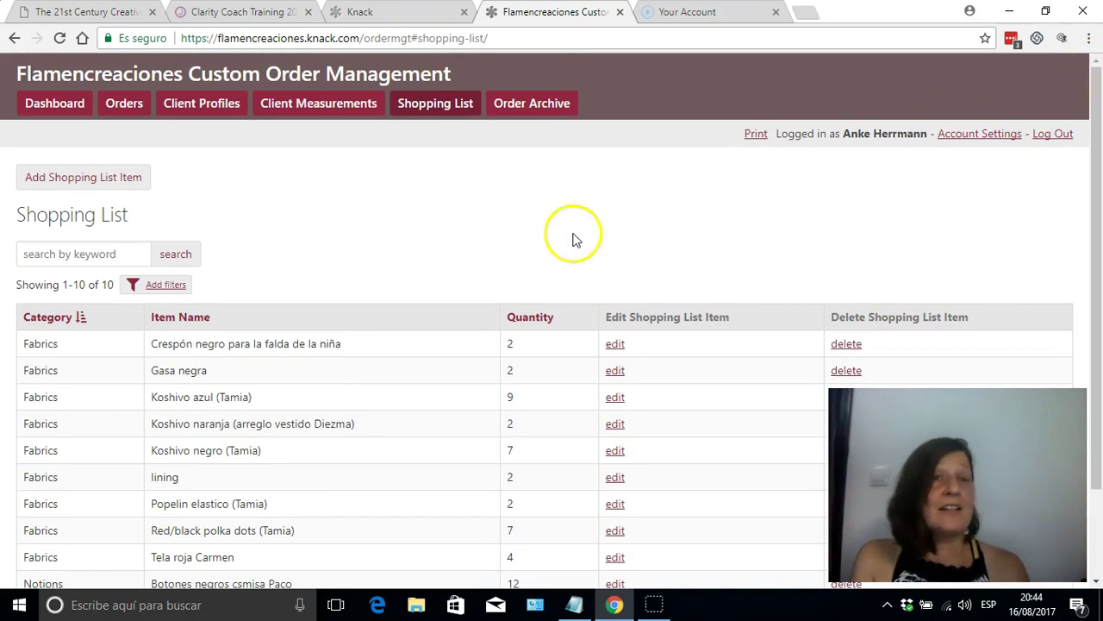
Return to the orders dashboard, then switch to the Knack builder and show the app's settings options.
click(34, 115)
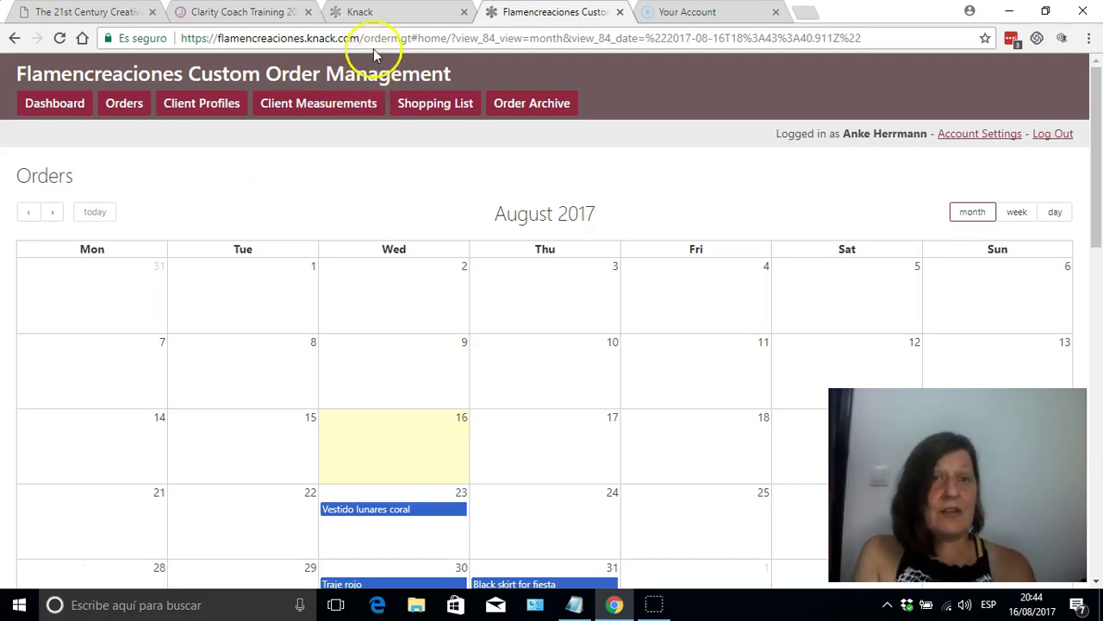
click(369, 17)
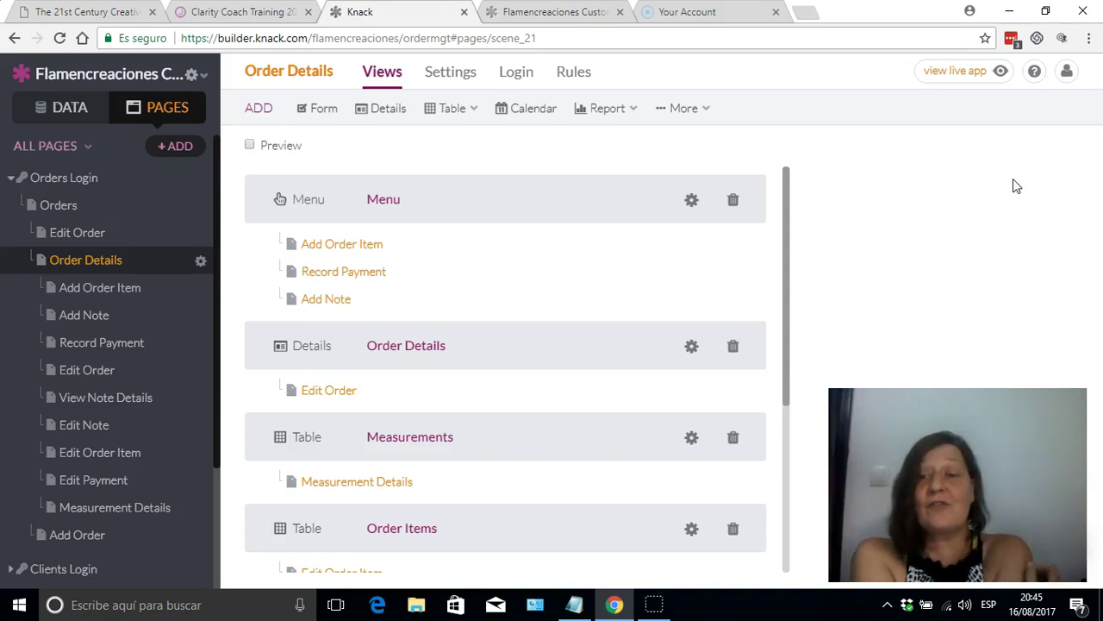
click(188, 75)
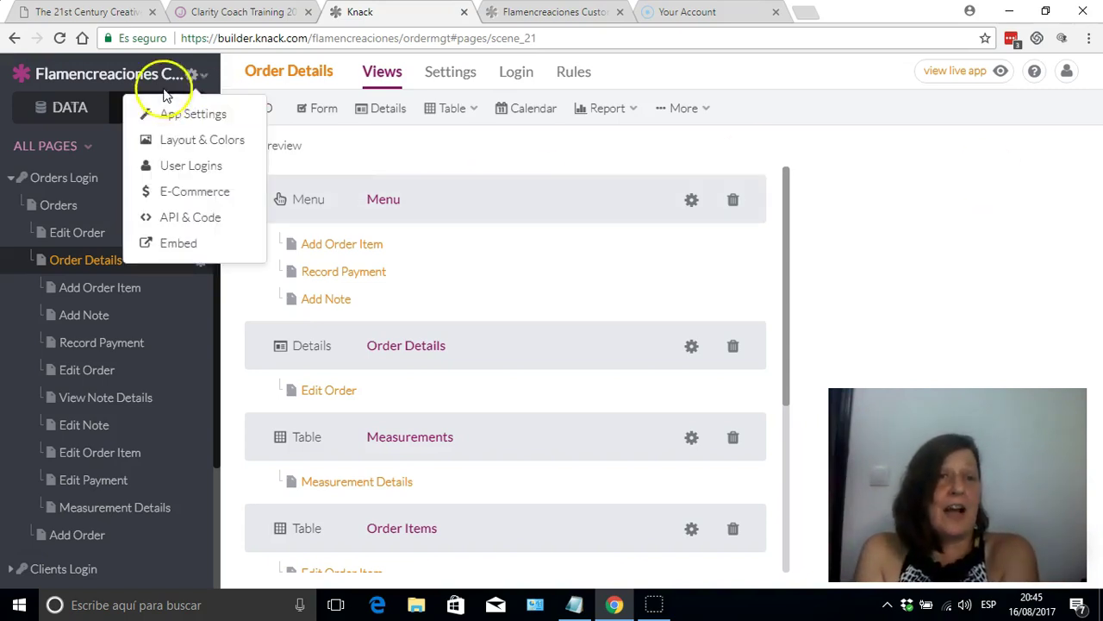